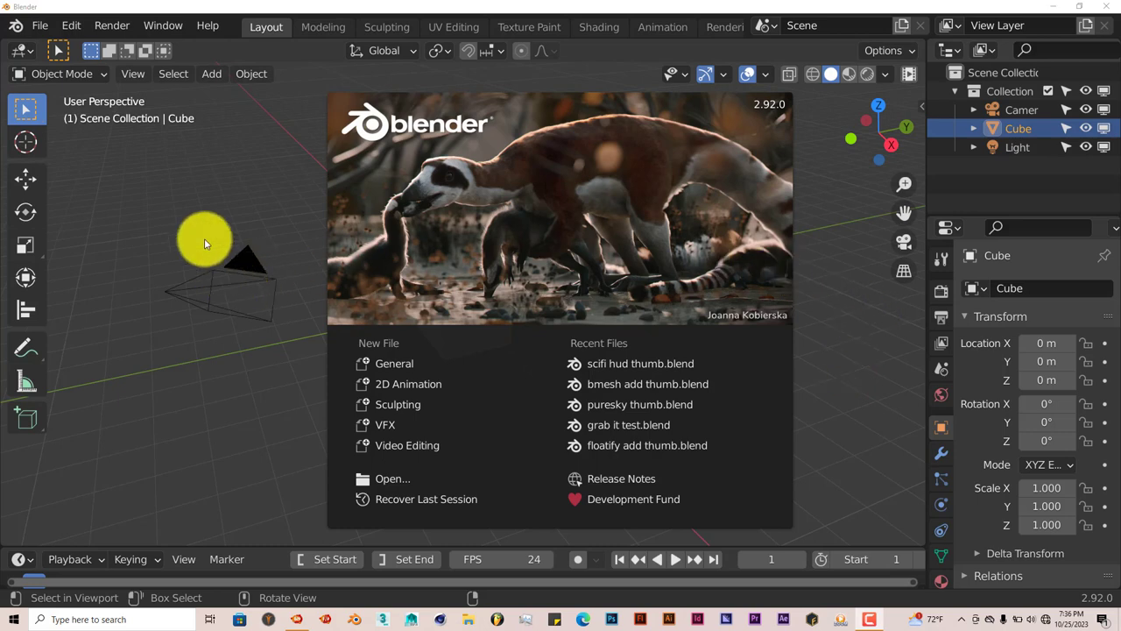
Open the add-on preferences and look at the file browser for installing an add-on, leaving it without installing anything
click(79, 27)
click(79, 26)
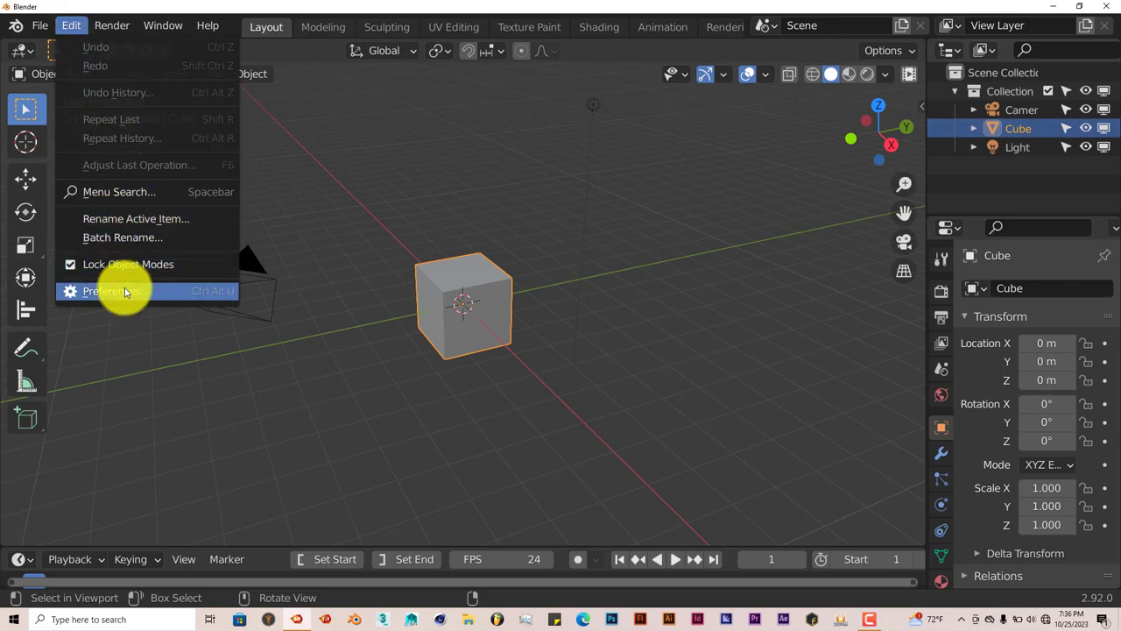
click(124, 287)
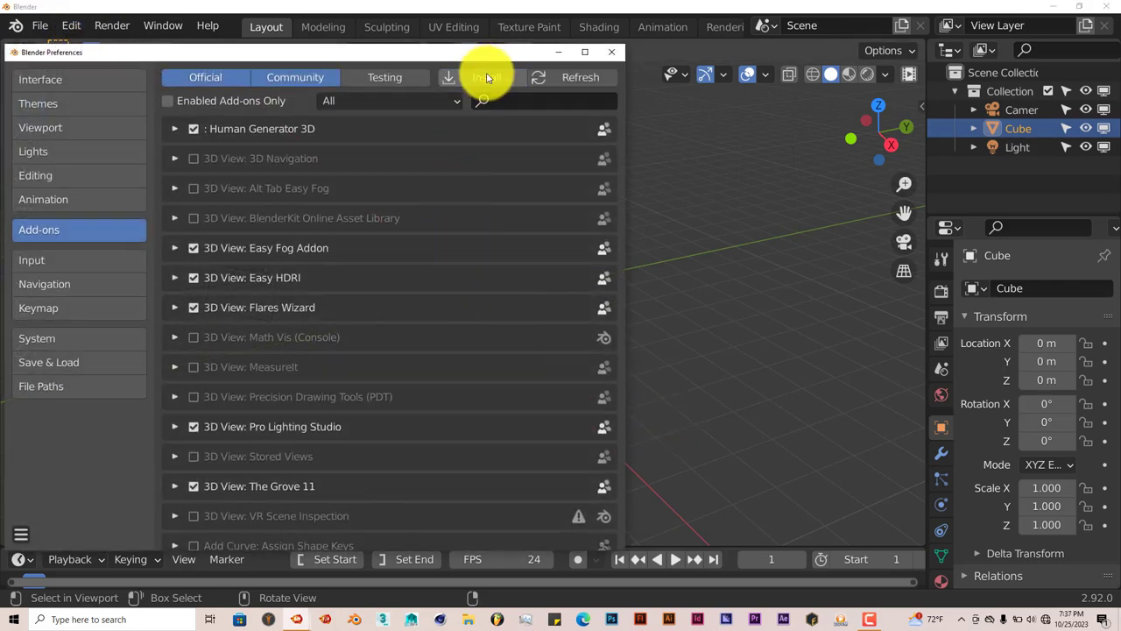
click(487, 78)
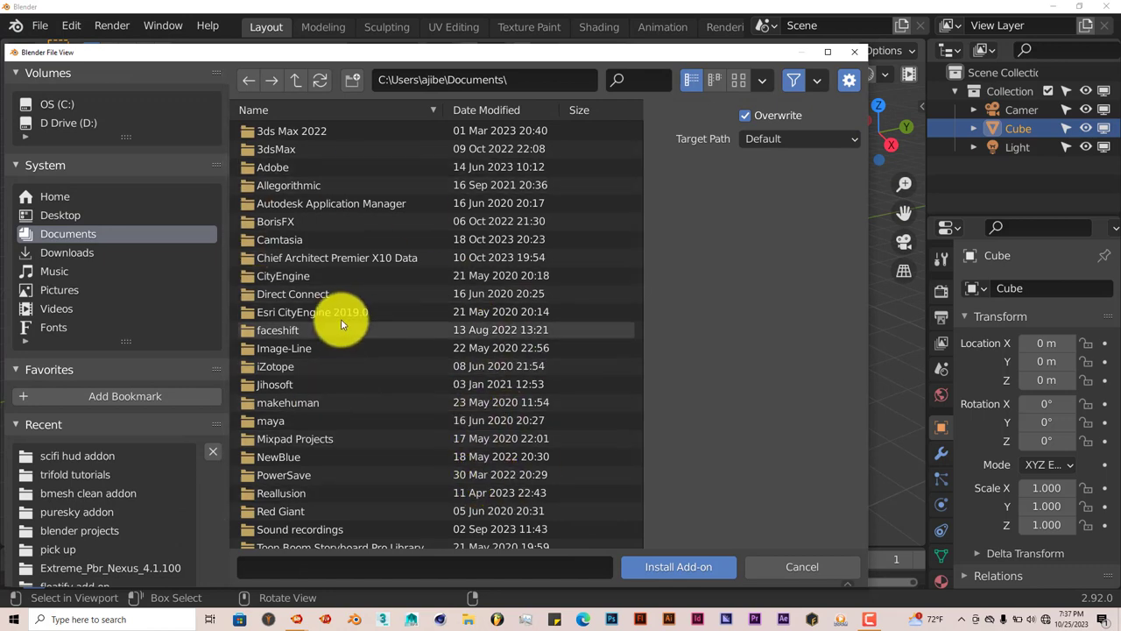
click(857, 55)
Search the add-on list for "shoc" to check the Shockwave add-on, and close the preferences
click(582, 100)
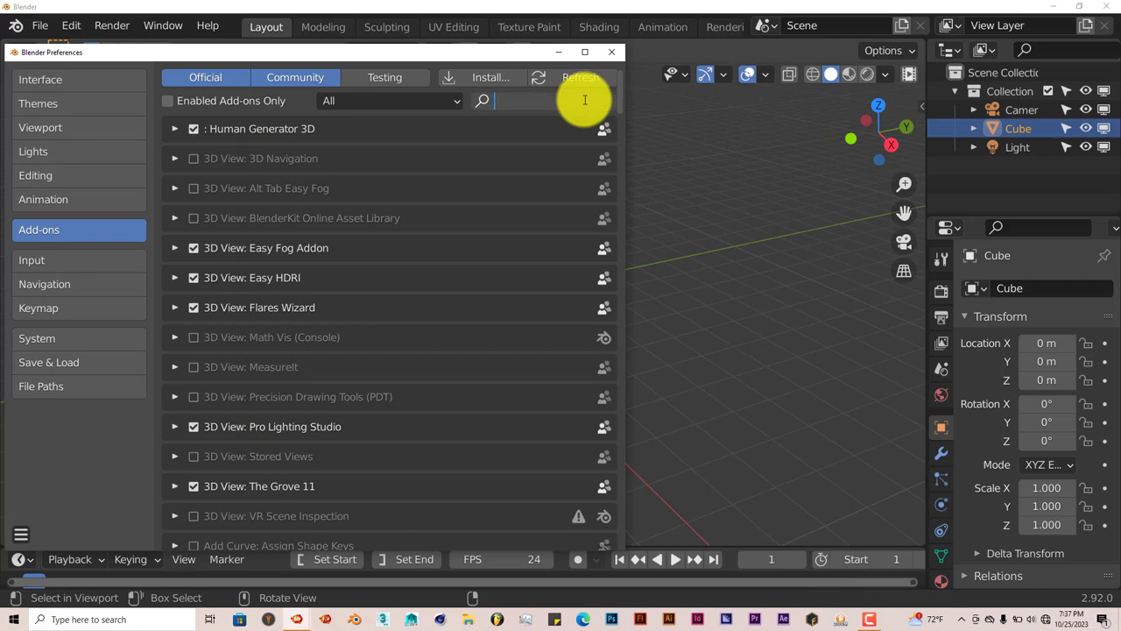
text(shoc)
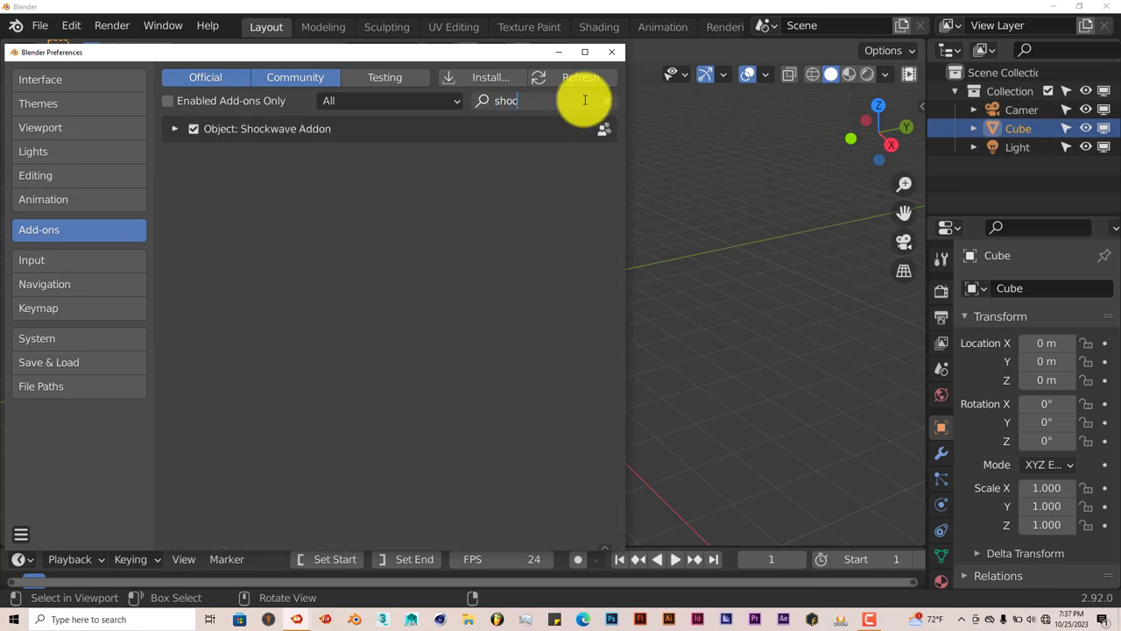
click(609, 52)
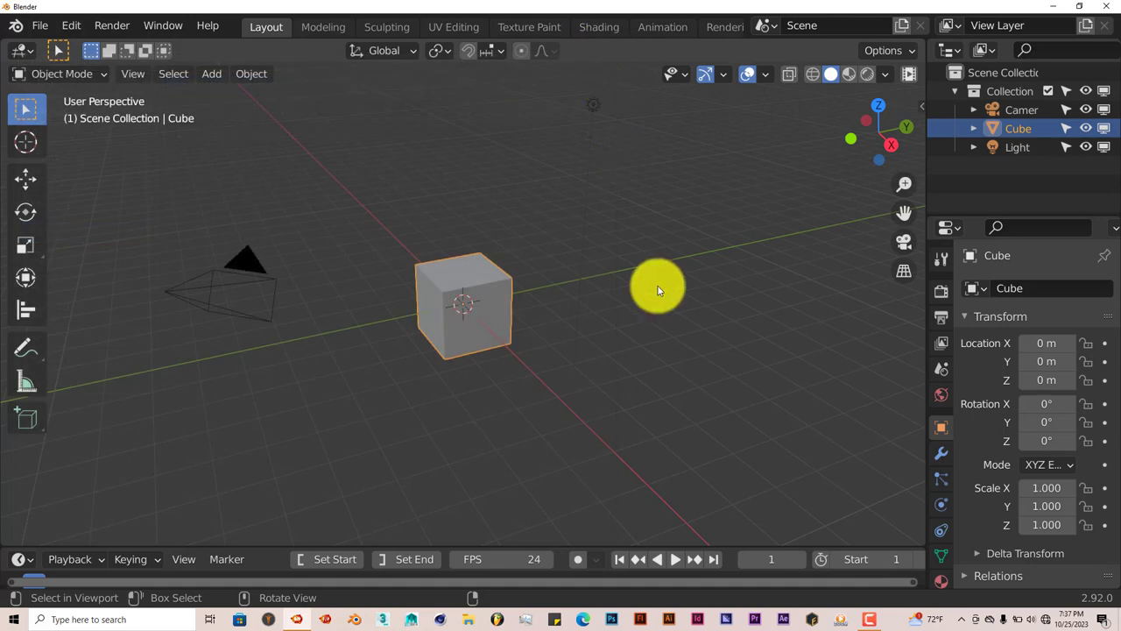
Delete the default cube and generate a shockwave with the Shockwave add-on
click(919, 106)
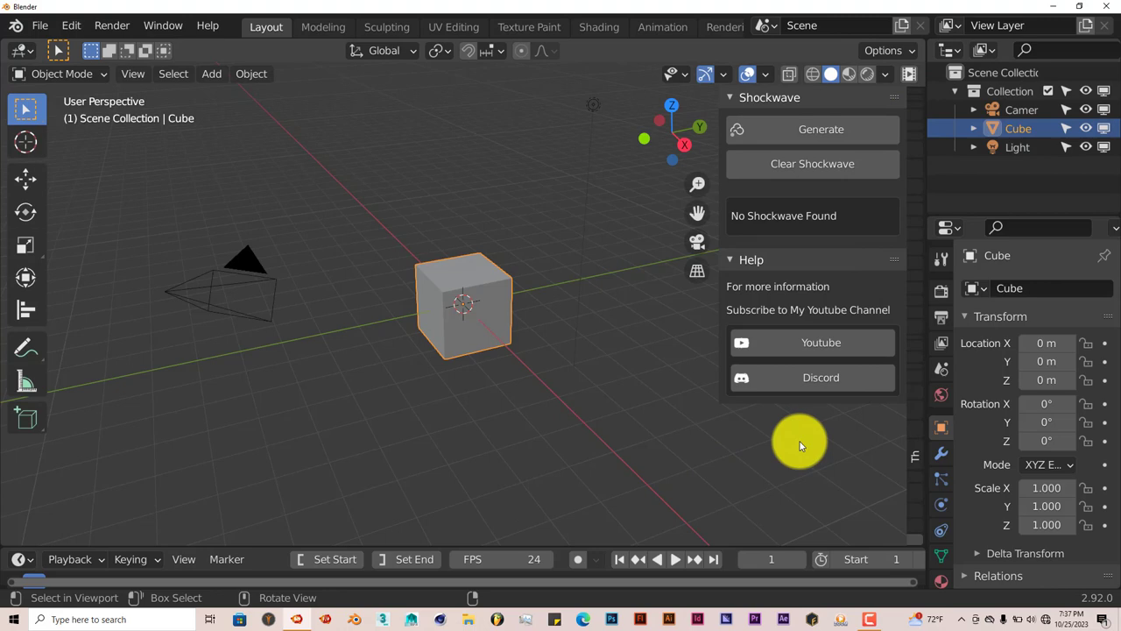
scroll(505, 353, up, 2)
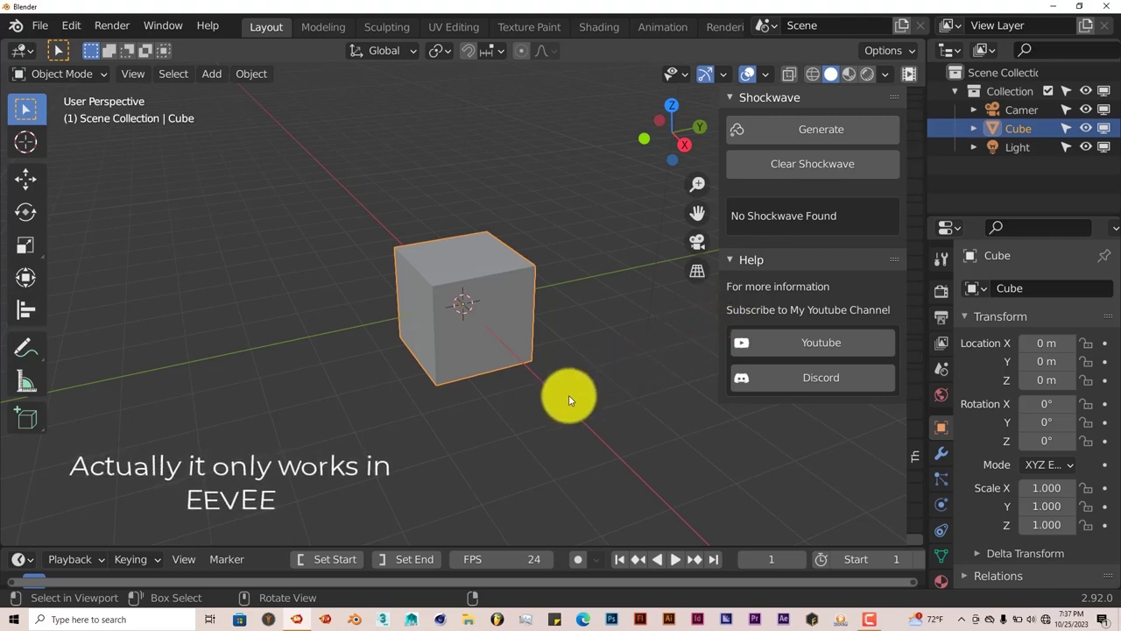
middle_drag(568, 386, 515, 426)
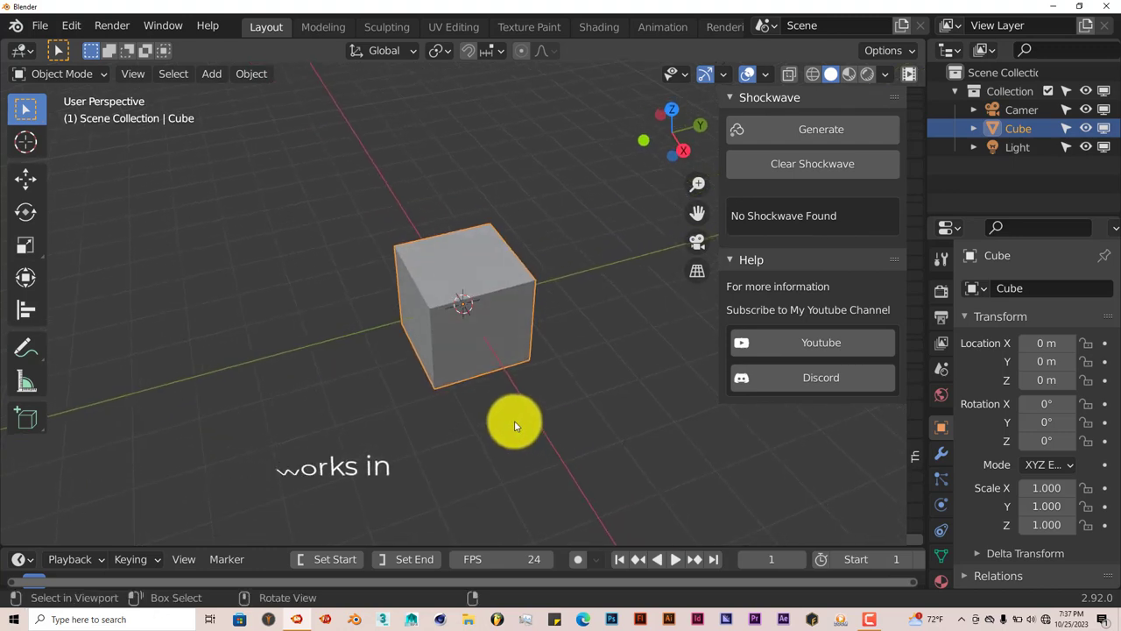
key(Delete)
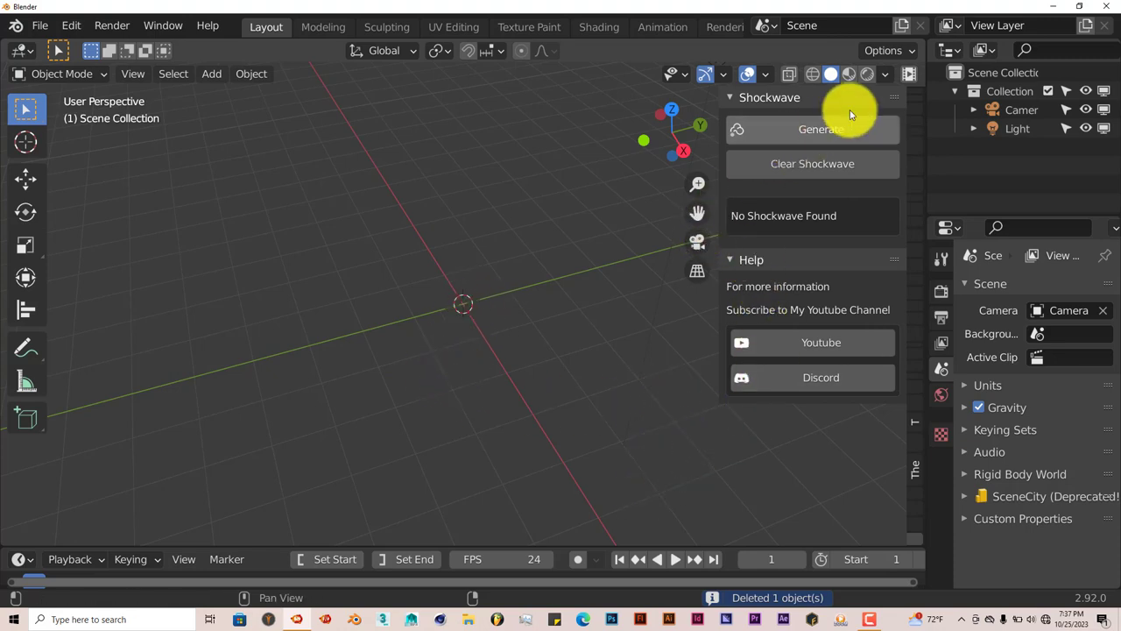
click(830, 130)
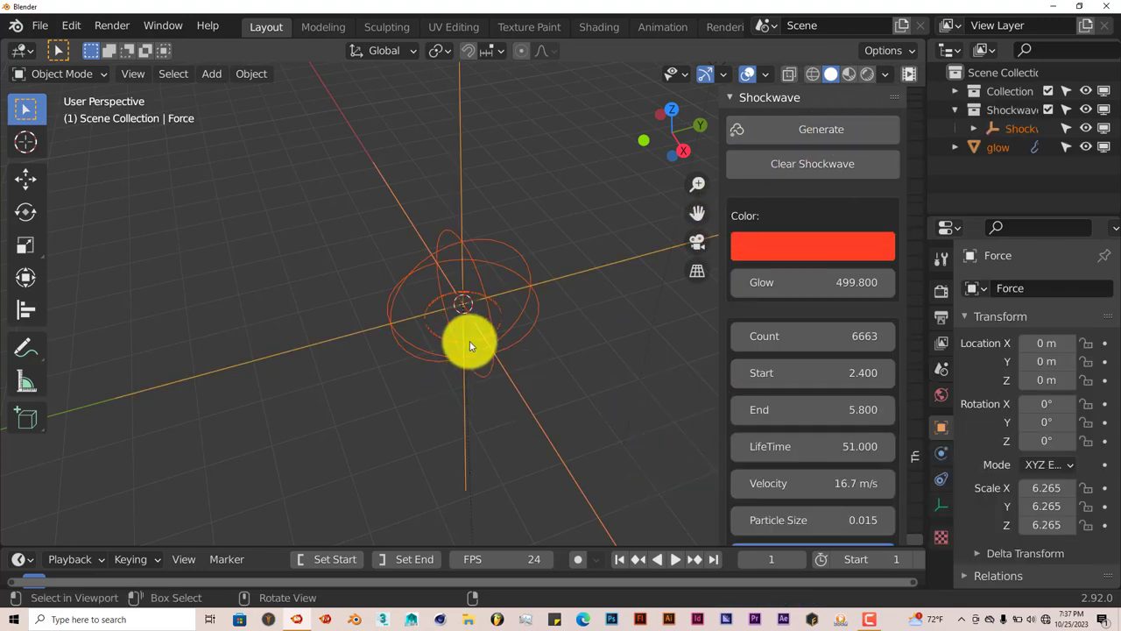
Switch the viewport to rendered shading and darken the world background color to black
middle_drag(456, 355, 438, 298)
middle_drag(388, 380, 495, 379)
scroll(491, 375, up, 3)
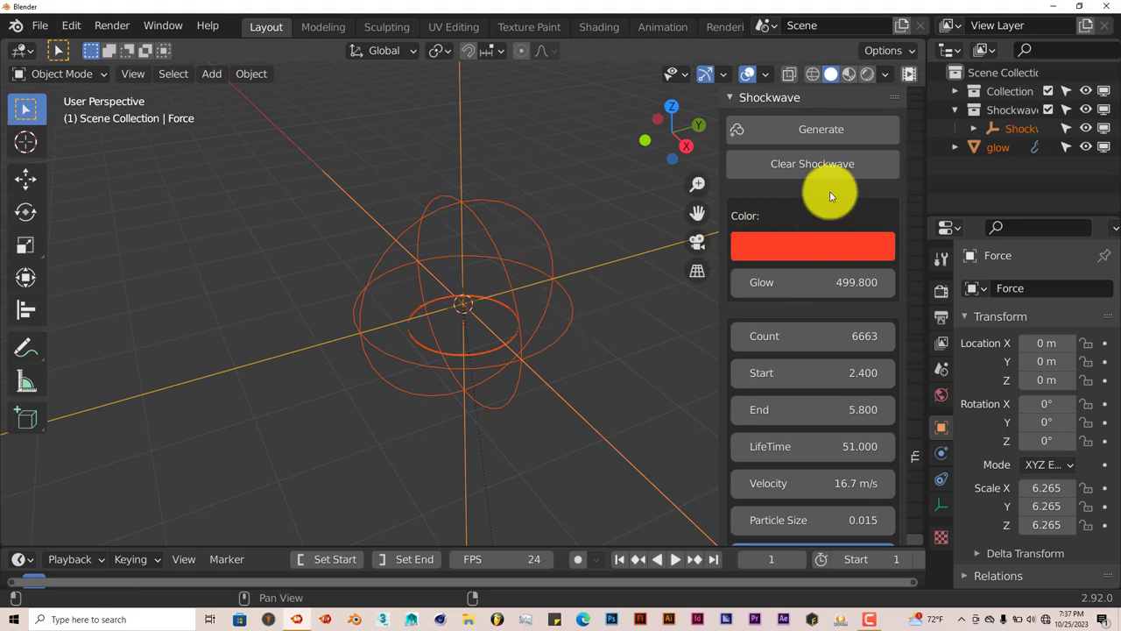
click(867, 73)
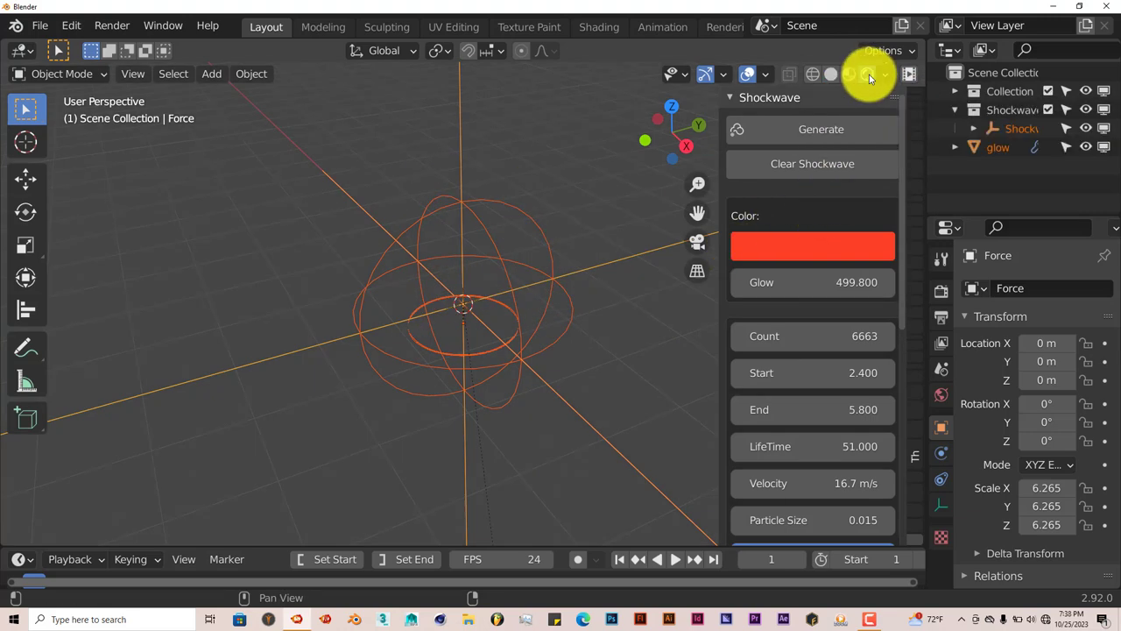
click(942, 395)
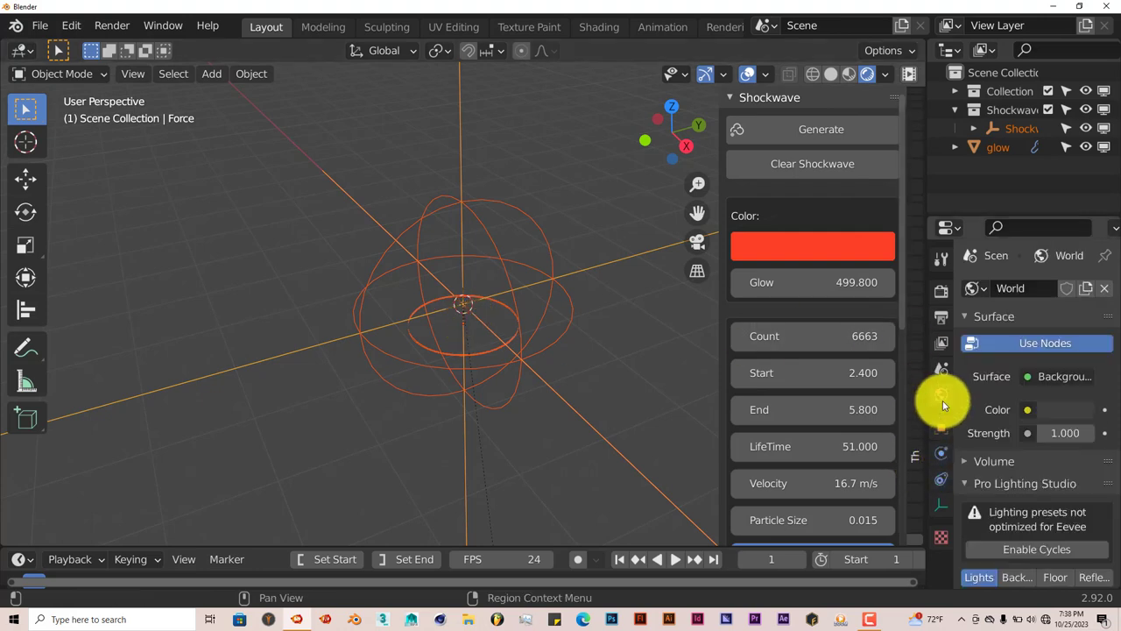
click(1063, 408)
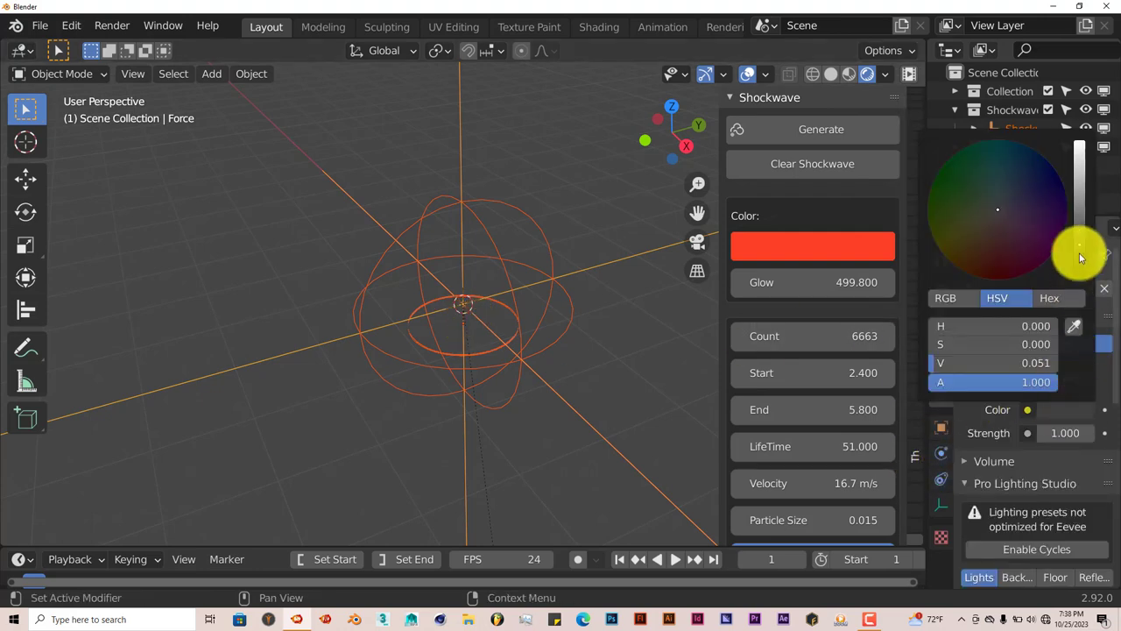
drag(1080, 259, 1071, 295)
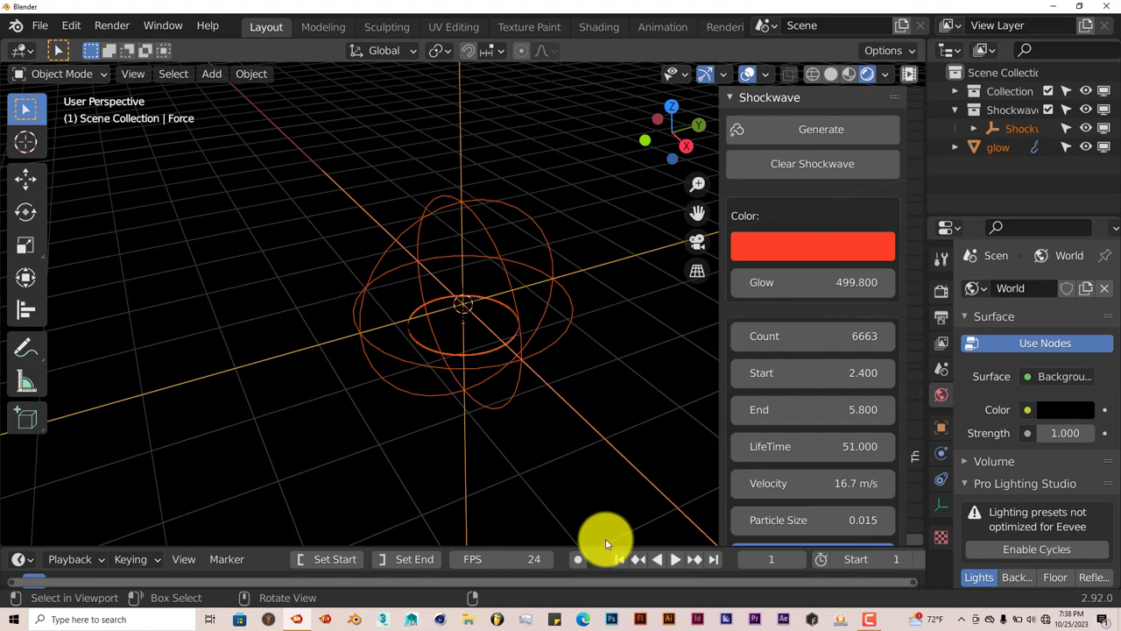
Play the shockwave animation from the first frame, stop it at frame 13 and inspect the particle ring
click(675, 559)
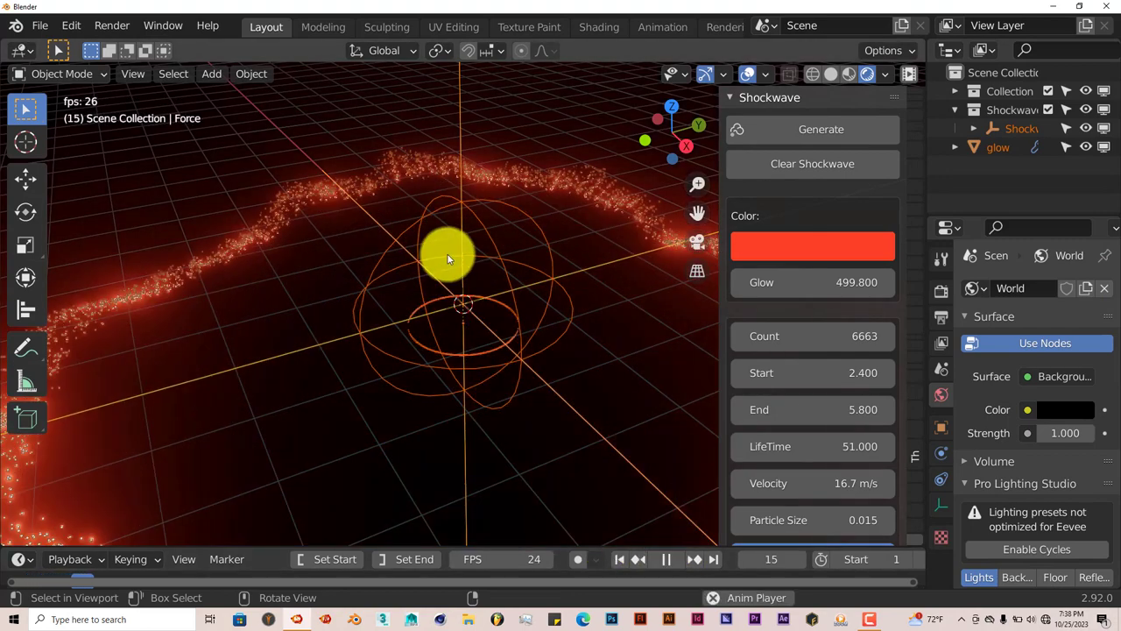
click(664, 559)
click(619, 559)
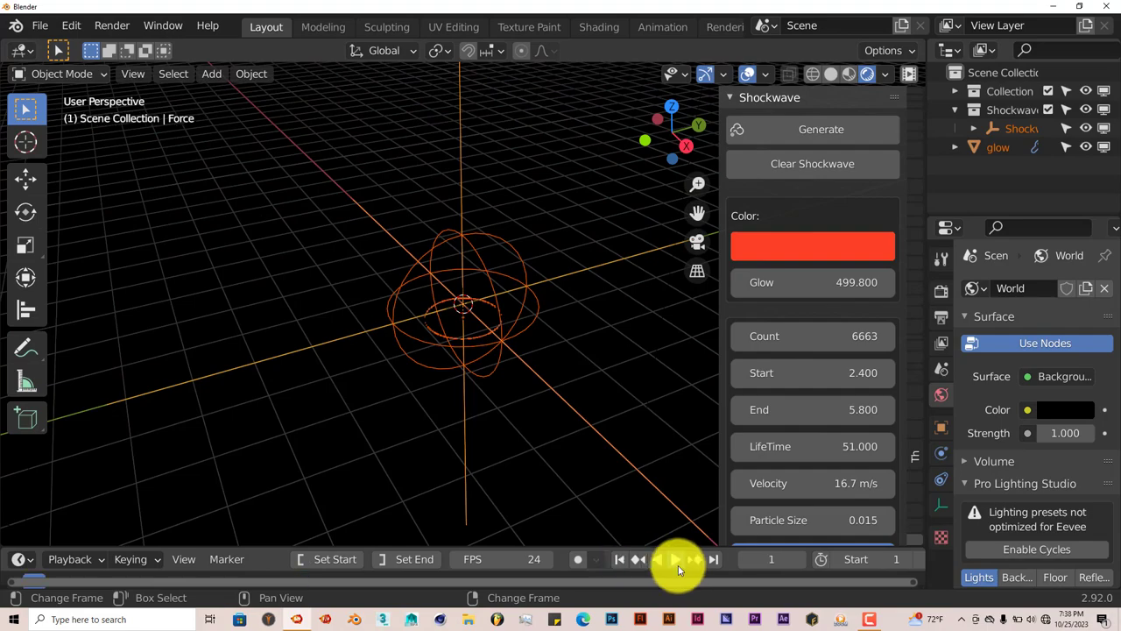
click(674, 558)
click(675, 559)
middle_drag(470, 409, 443, 237)
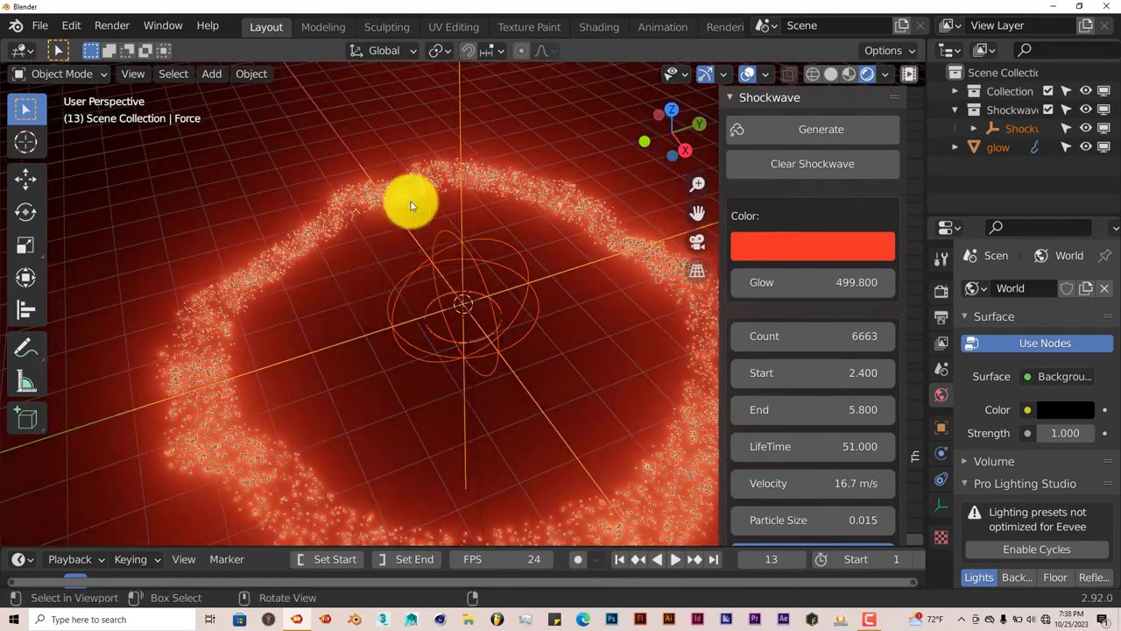
middle_drag(413, 306, 414, 308)
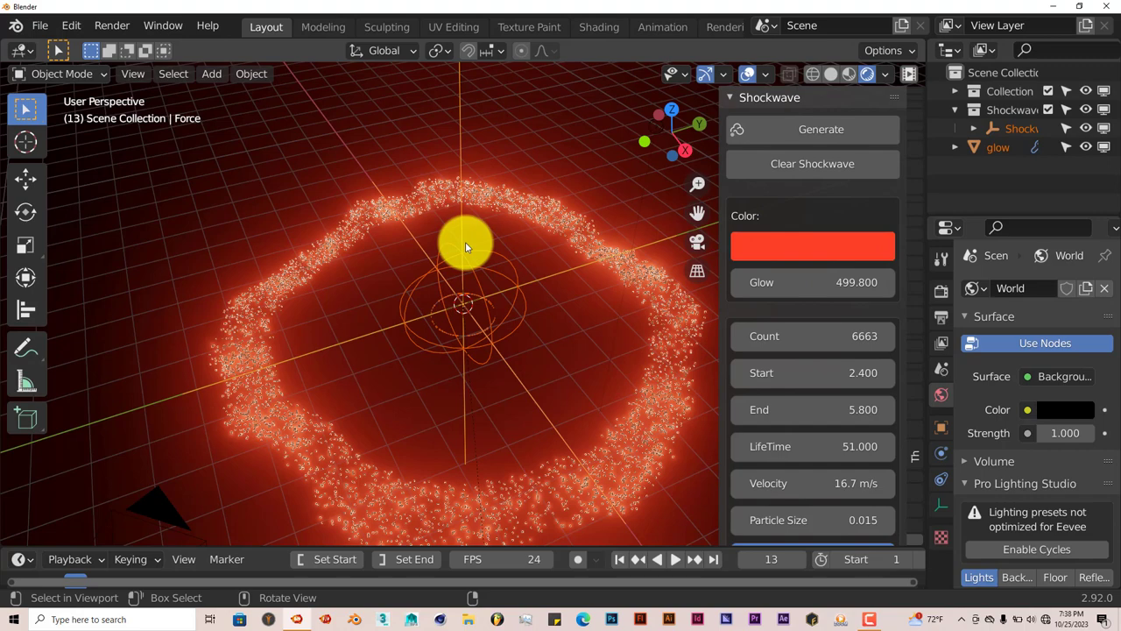
Try a blue color for the shockwave, and settle on a golden yellow
click(819, 247)
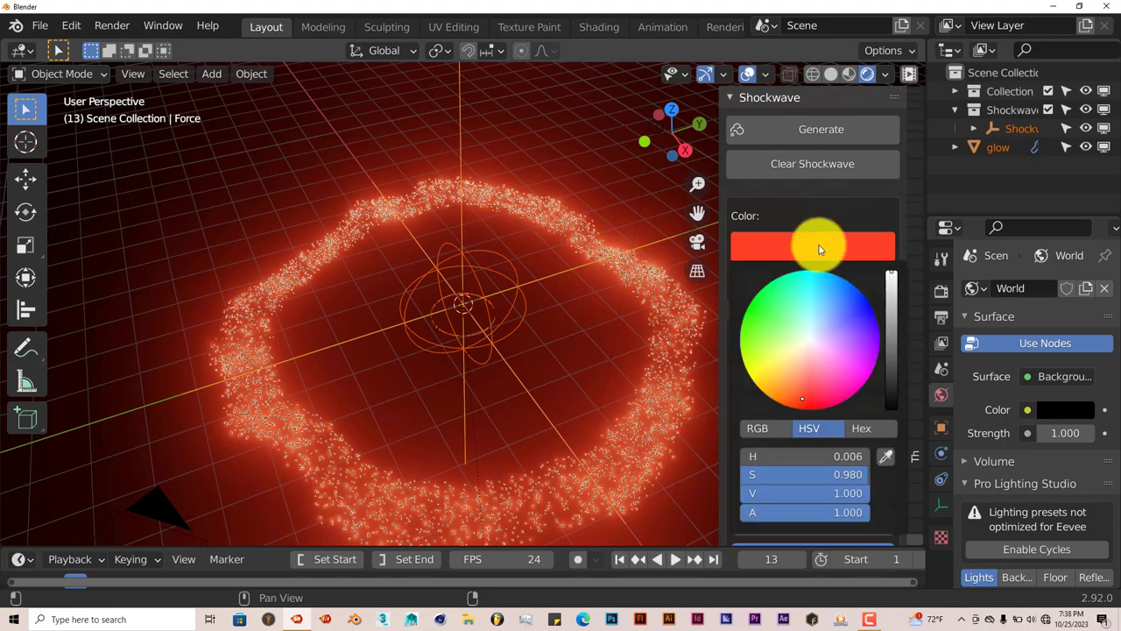
drag(773, 303, 847, 315)
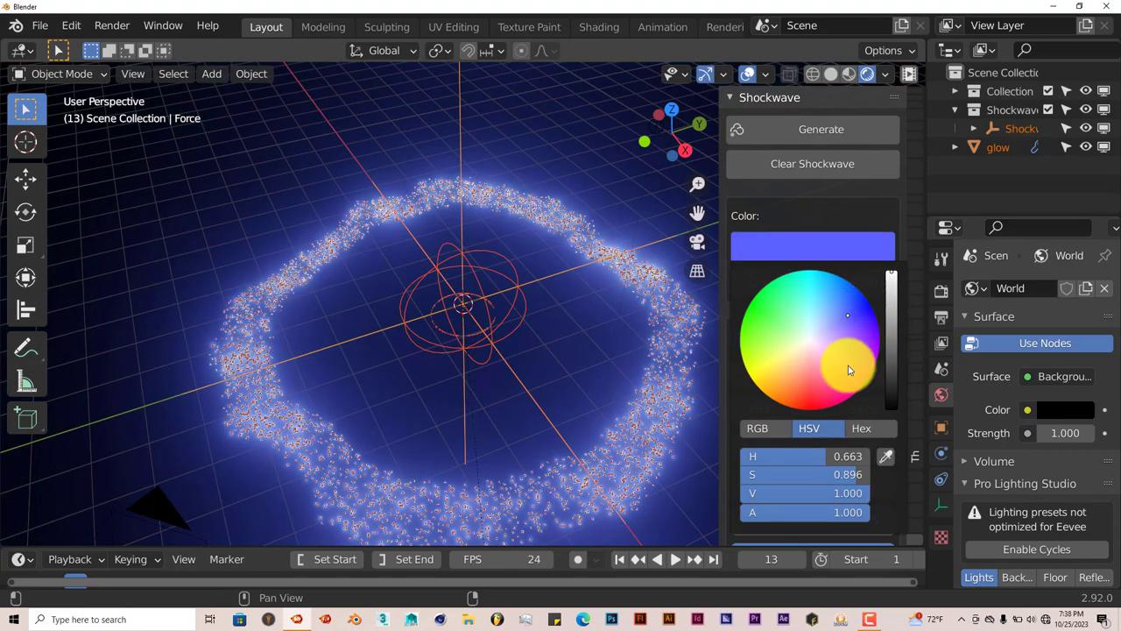
click(839, 376)
click(763, 379)
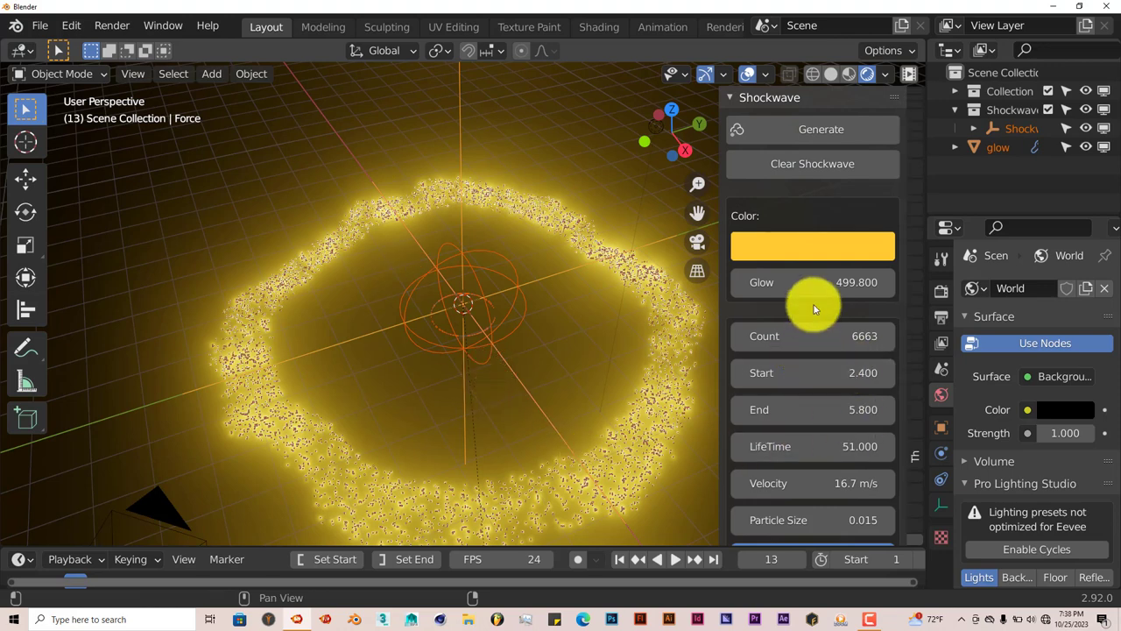
Raise the shockwave's Glow to 549.900 and its particle Count to 6954
drag(789, 287, 1104, 283)
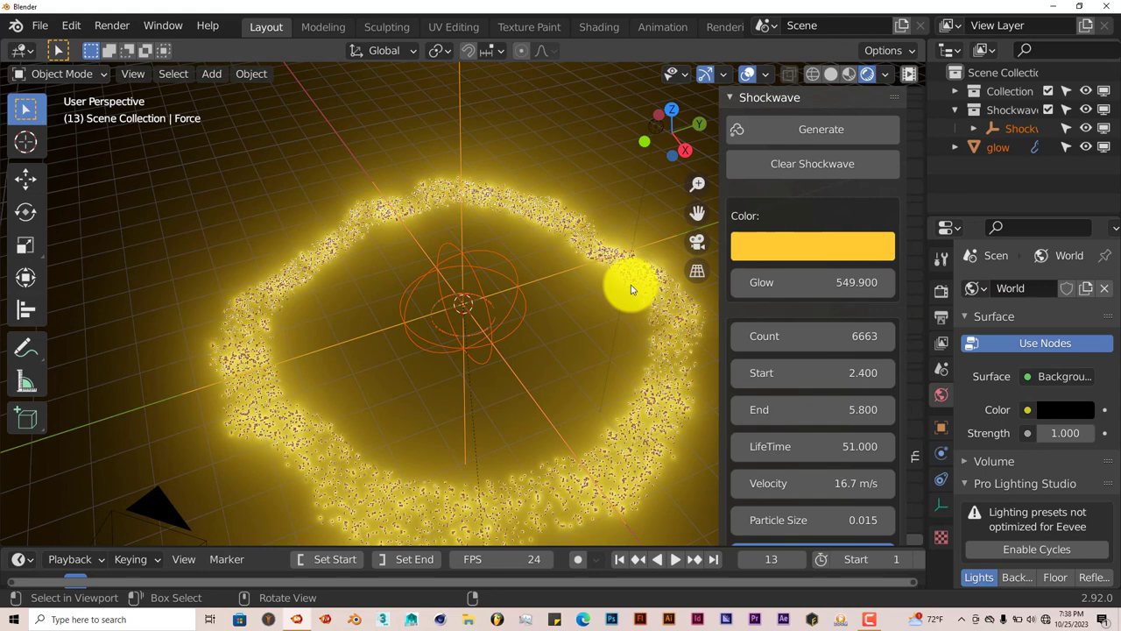
middle_drag(476, 343, 665, 352)
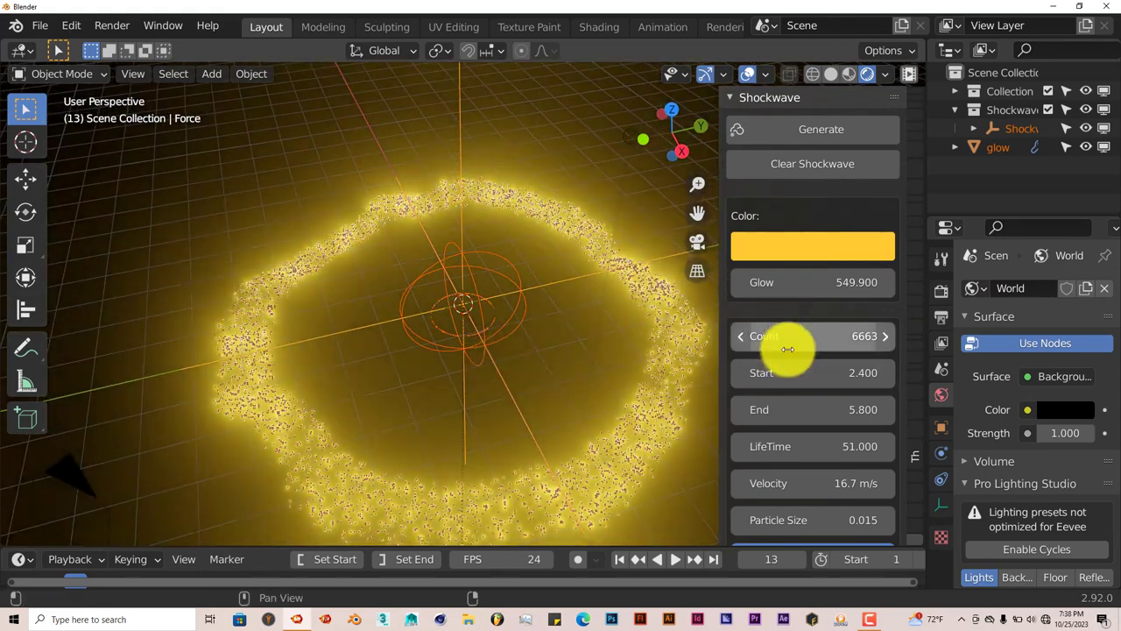
drag(809, 333, 1038, 335)
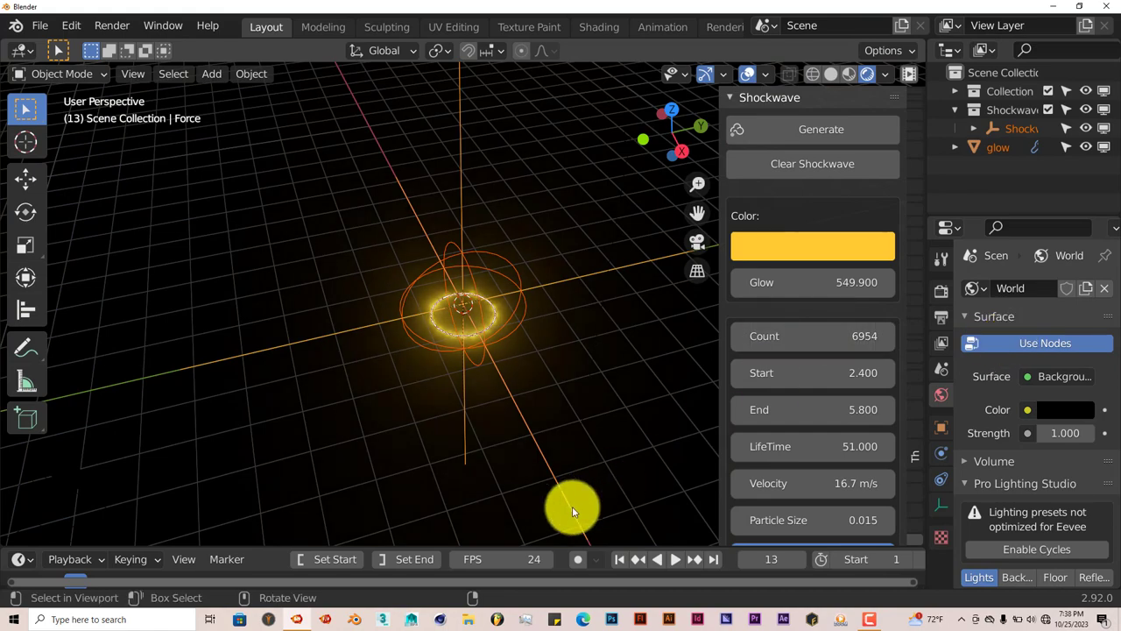
Replay the animation from the first frame, pause at frame 21 to inspect the ring, and return to frame 1
click(620, 559)
click(676, 560)
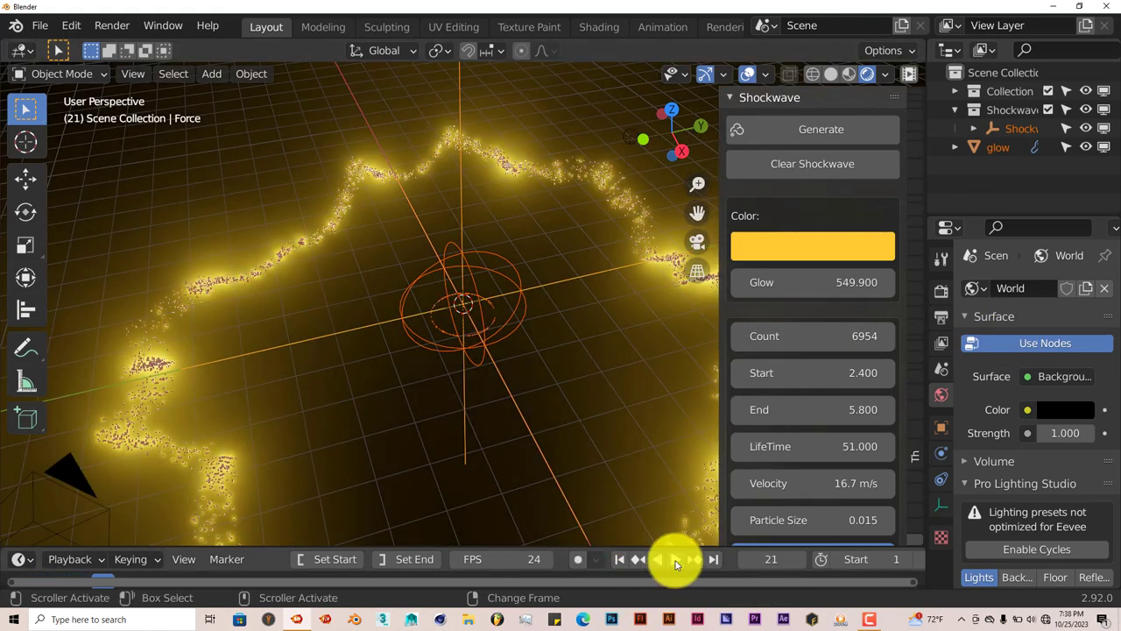
click(676, 560)
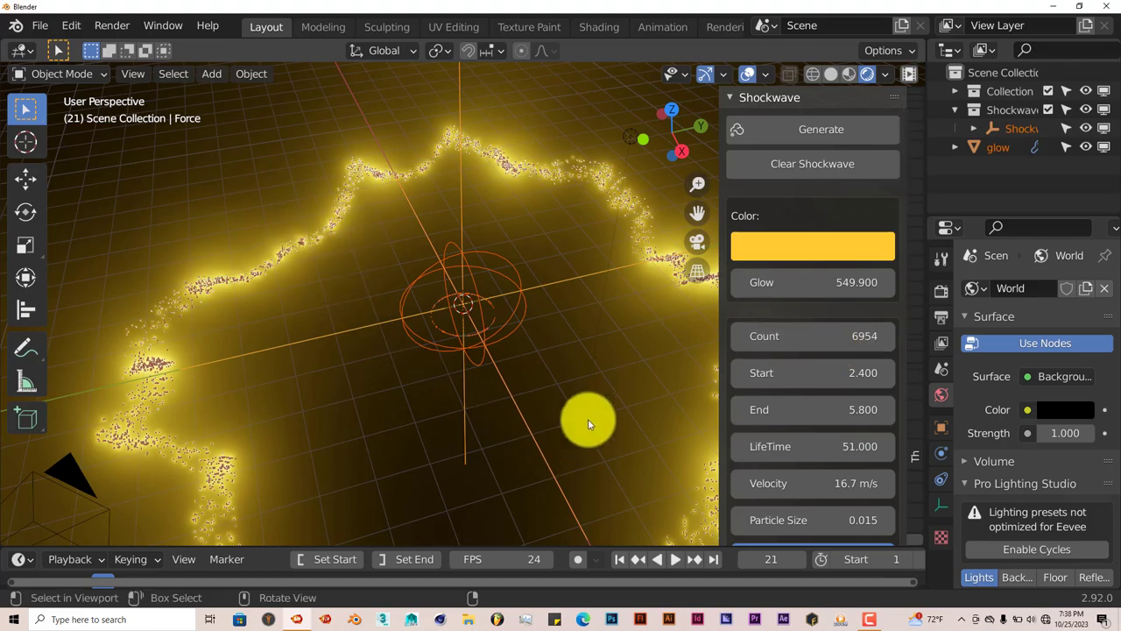
middle_drag(576, 426, 591, 421)
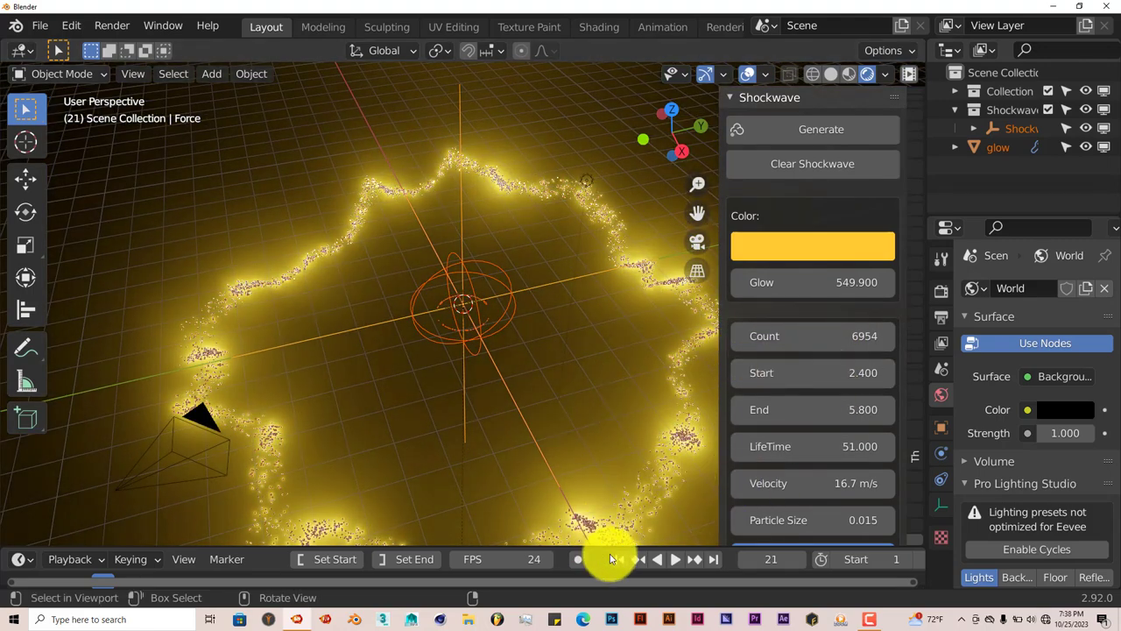
click(624, 562)
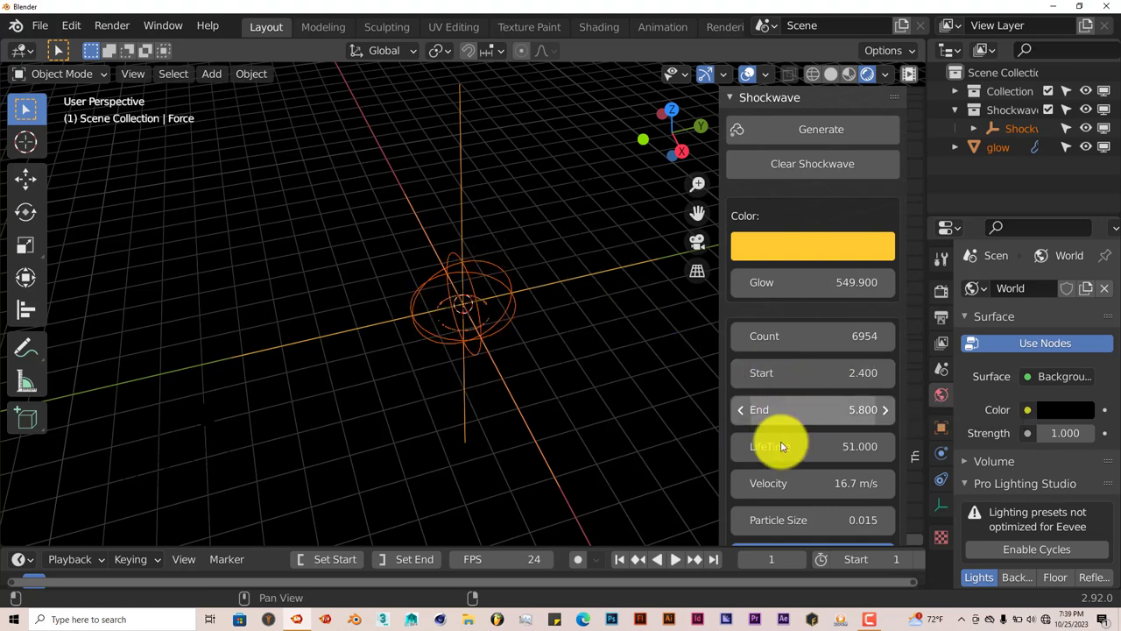
Review the remaining Shockwave settings, from Velocity and Particle Size to the Force strength, size and flow
scroll(814, 442, down, 1)
scroll(811, 438, down, 1)
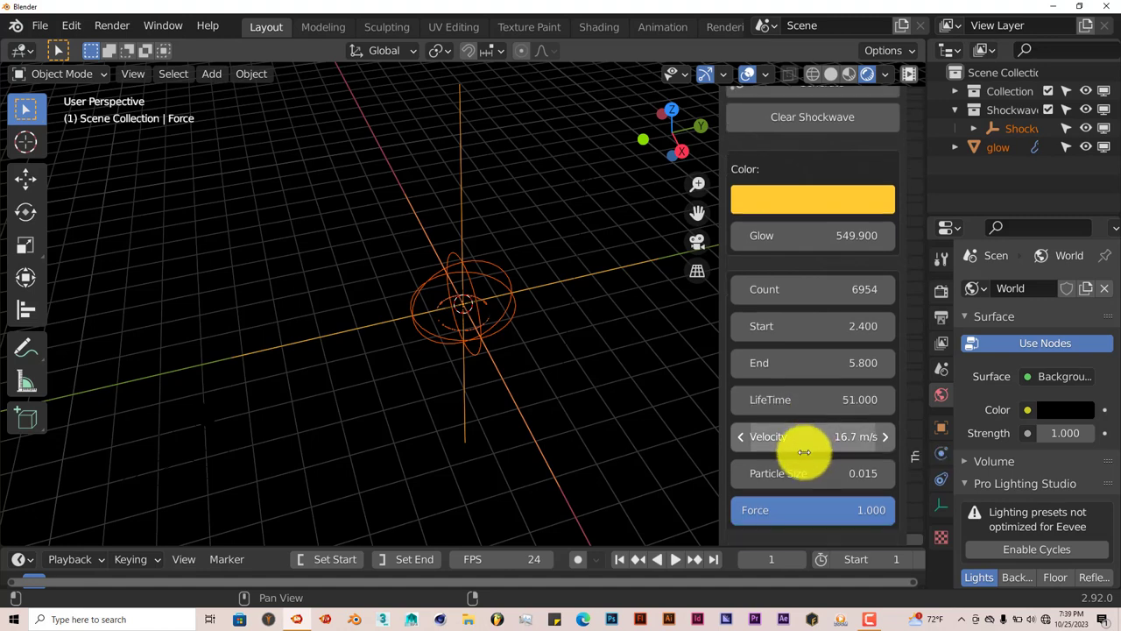
scroll(799, 478, down, 10)
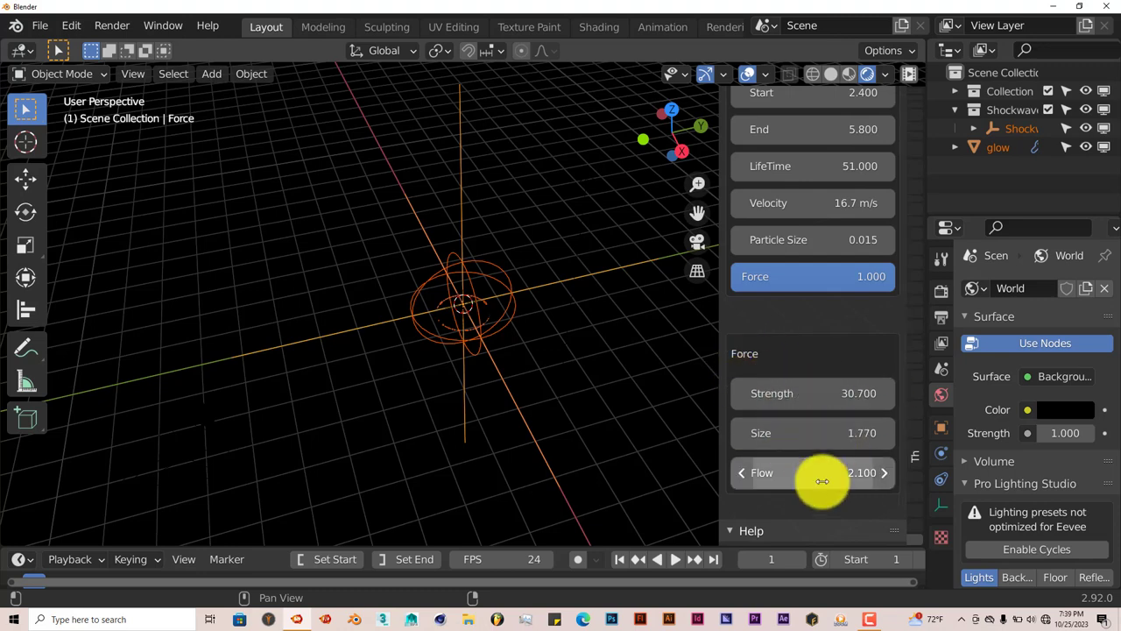
scroll(823, 482, down, 3)
scroll(823, 484, up, 4)
scroll(805, 473, up, 2)
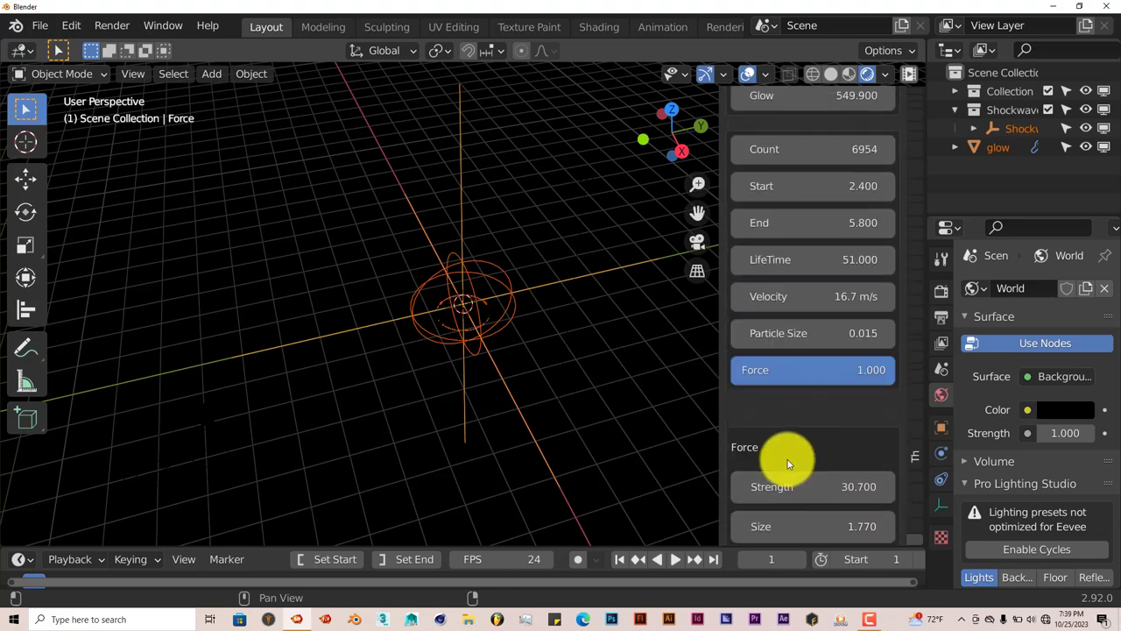
Preview the shockwave up to frame 17 and try a Force Strength of 100
click(675, 558)
click(675, 559)
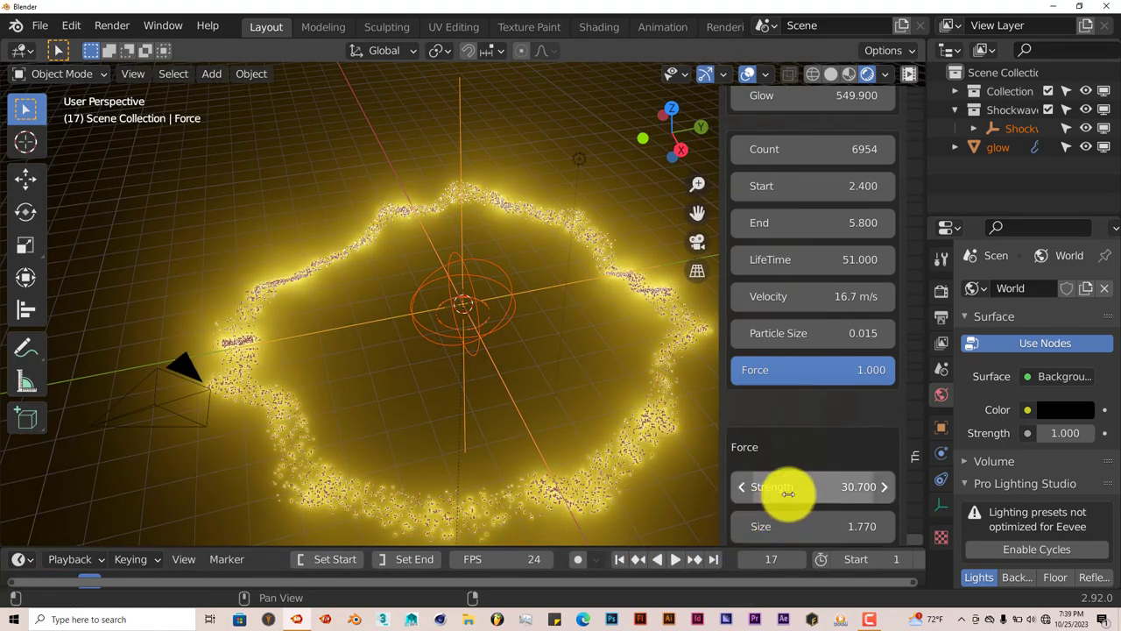
click(788, 492)
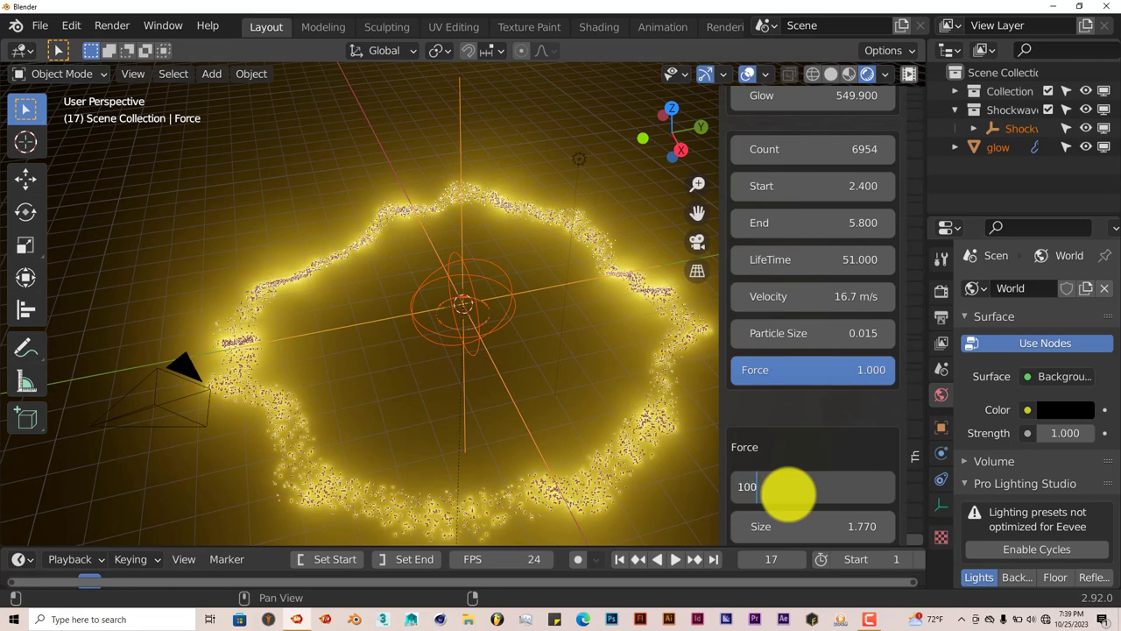
key(Return)
Replay the animation to frame 31 to inspect the particles from several angles, and undo the Strength change
click(619, 559)
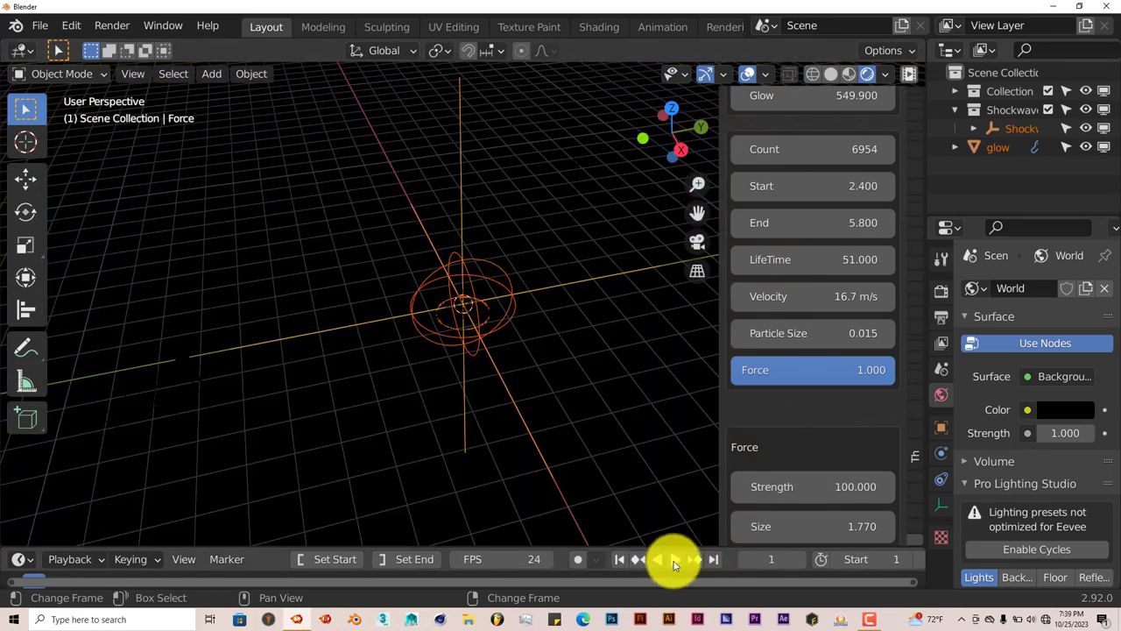
click(676, 558)
click(675, 558)
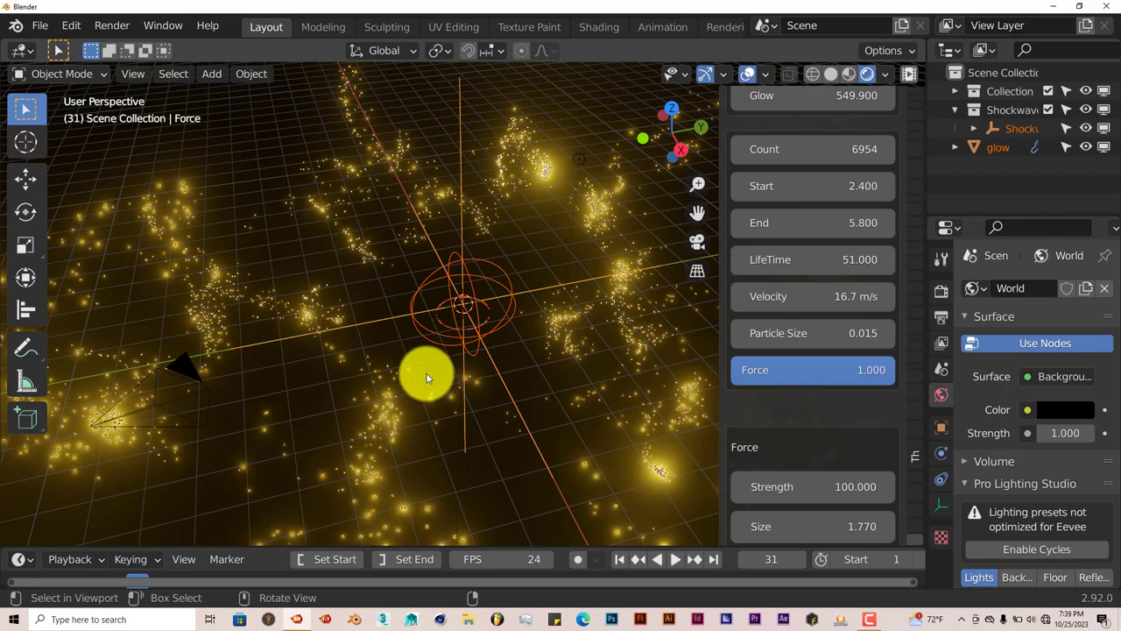
mouse_move(407, 402)
middle_down()
mouse_move(412, 382)
mouse_move(420, 394)
middle_up()
middle_drag(535, 385, 521, 415)
middle_drag(521, 444, 532, 487)
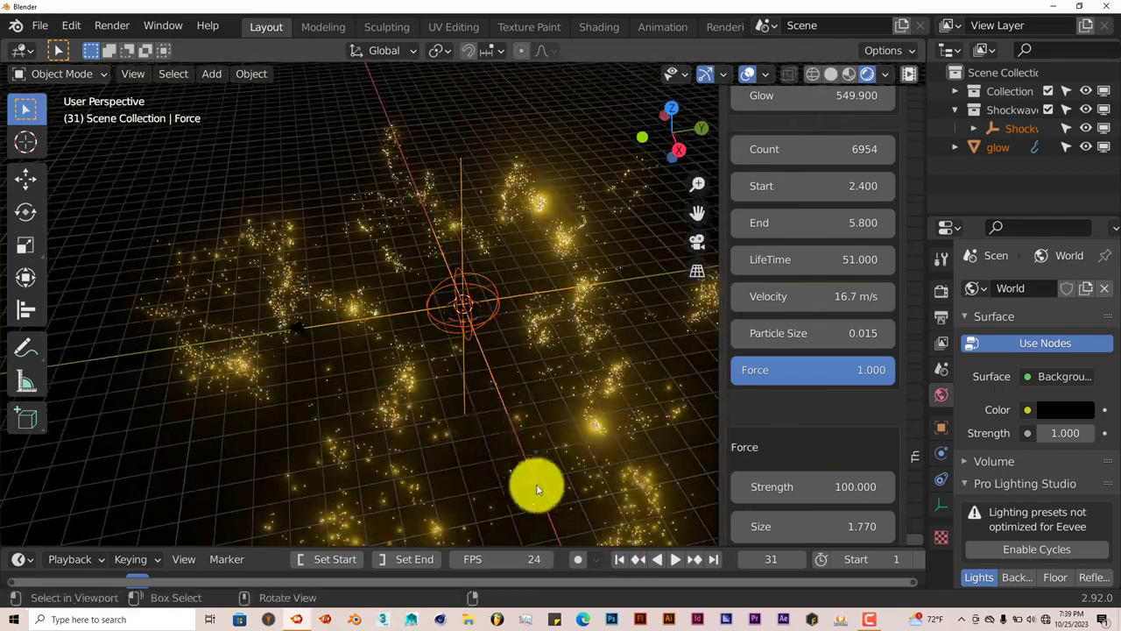
click(619, 559)
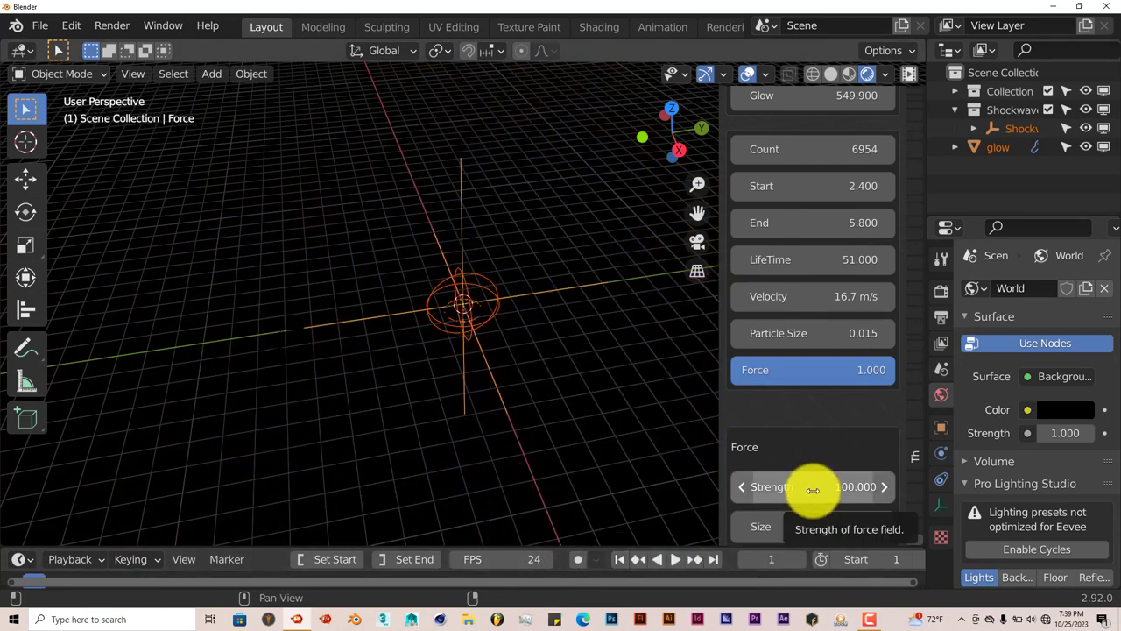
drag(813, 489, 809, 488)
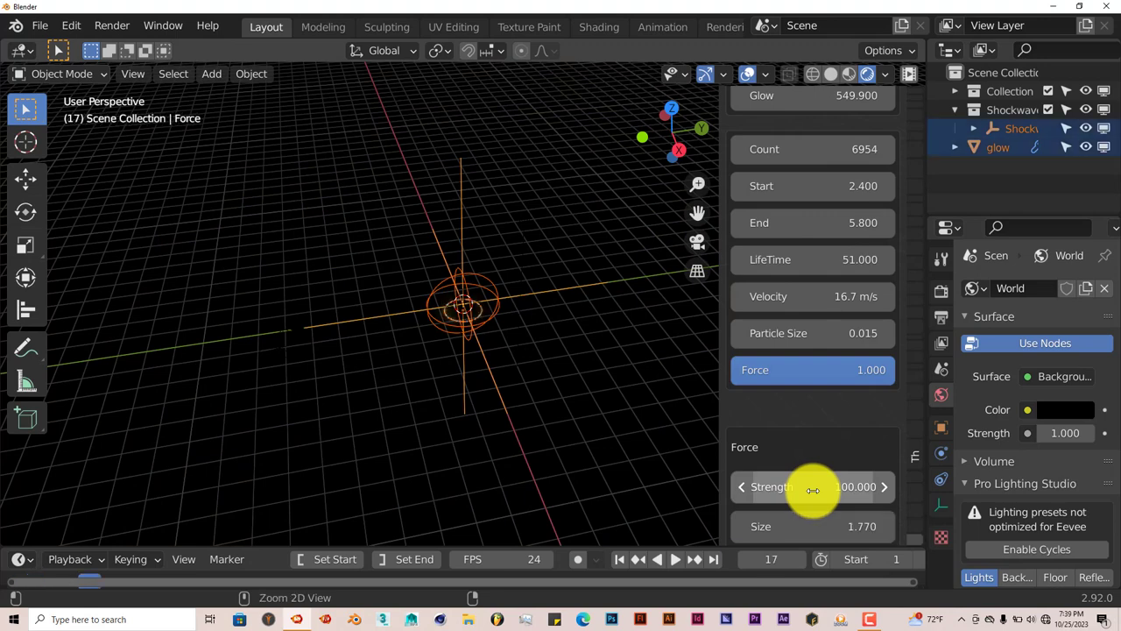
Try a Force Size of 20 for the shockwave
scroll(791, 535, down, 2)
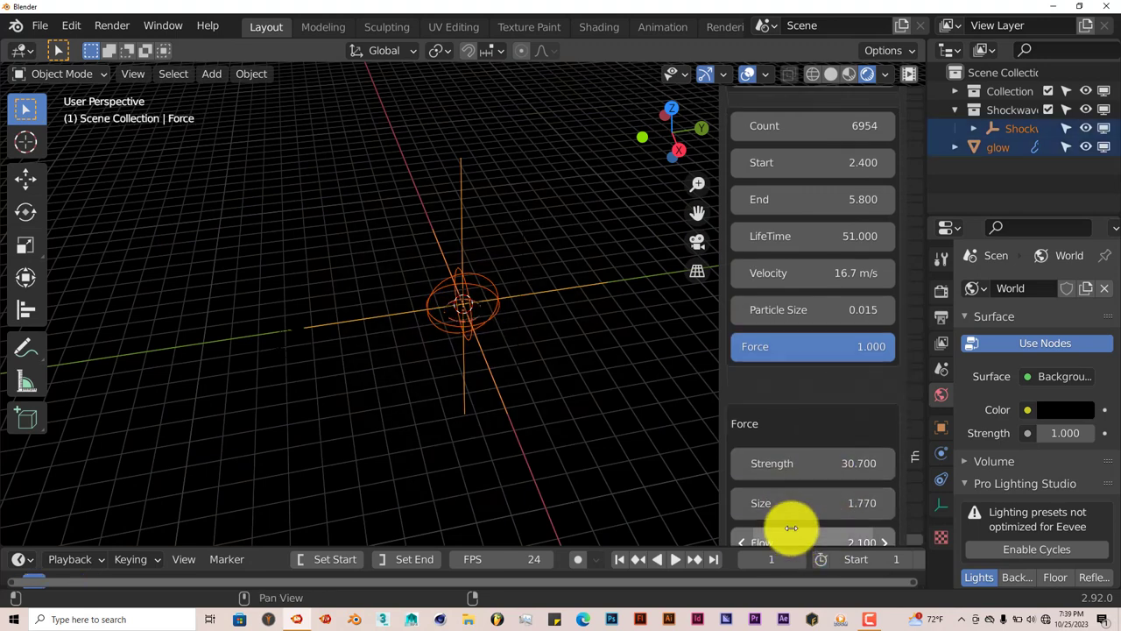
click(815, 488)
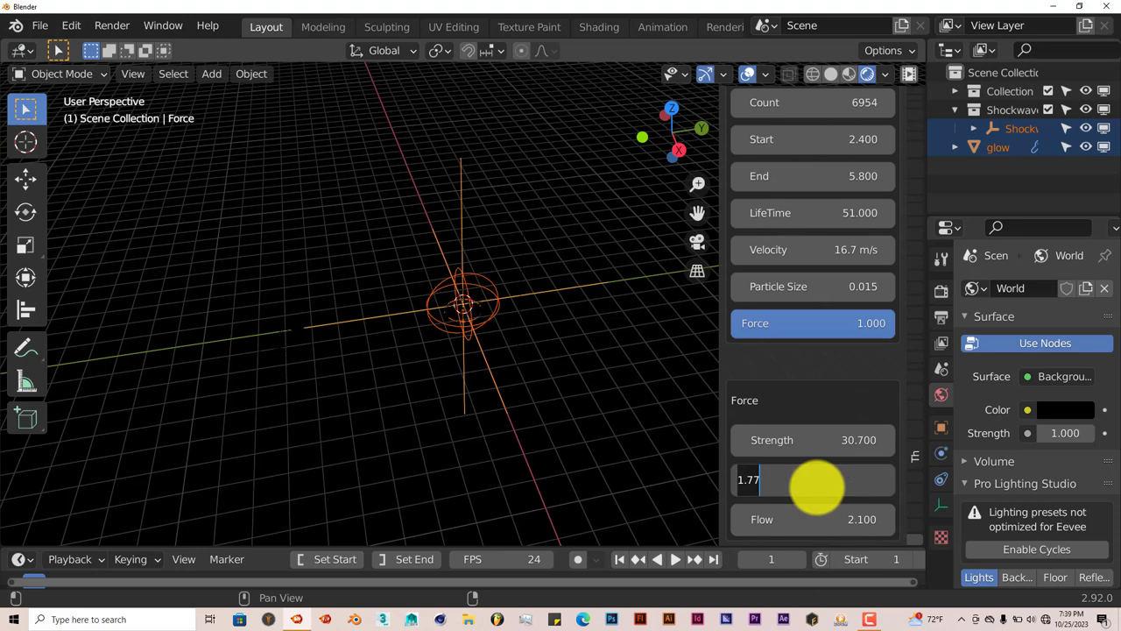
text(20)
key(Return)
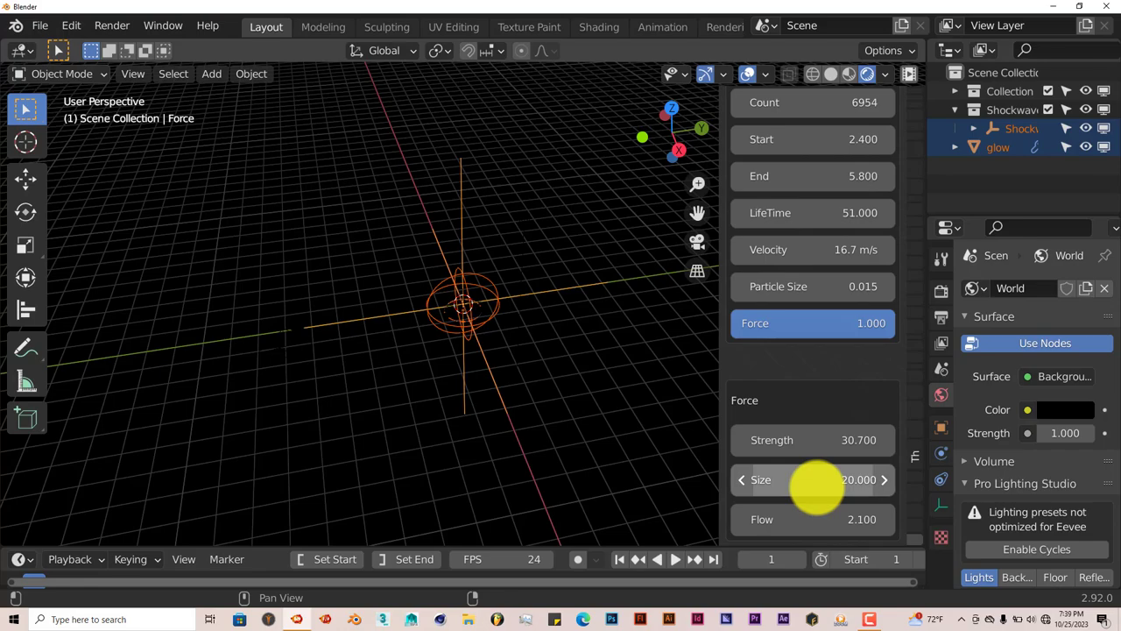
Play the animation to frame 30 to inspect the ring's shape, and undo the Size change at frame 1
click(672, 560)
click(672, 561)
middle_drag(466, 384, 509, 306)
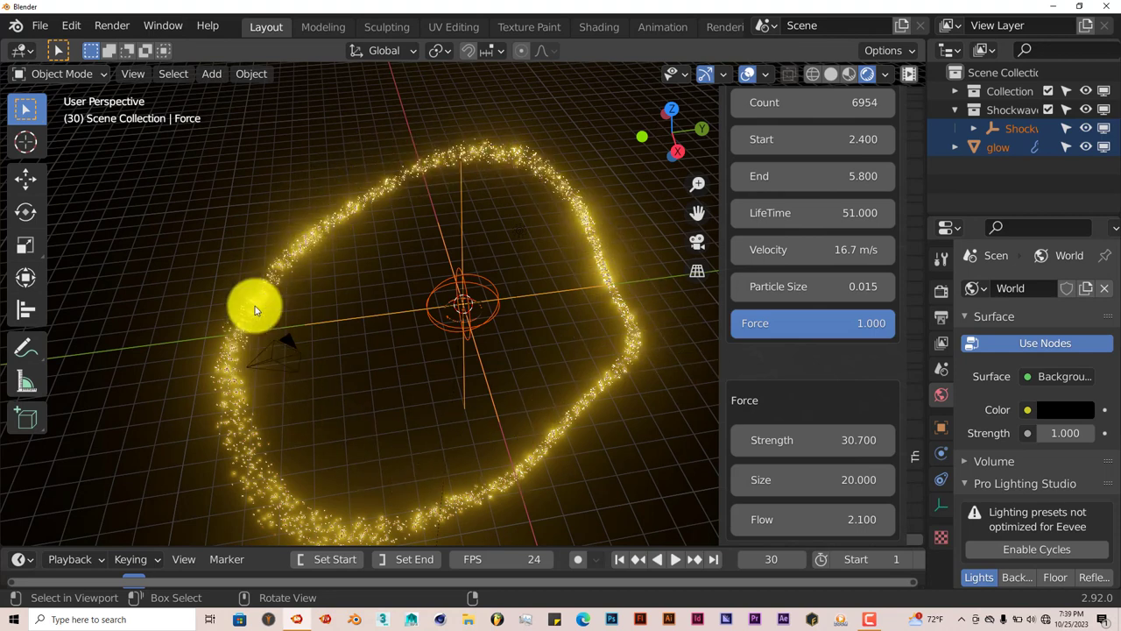
click(676, 559)
click(675, 559)
click(619, 559)
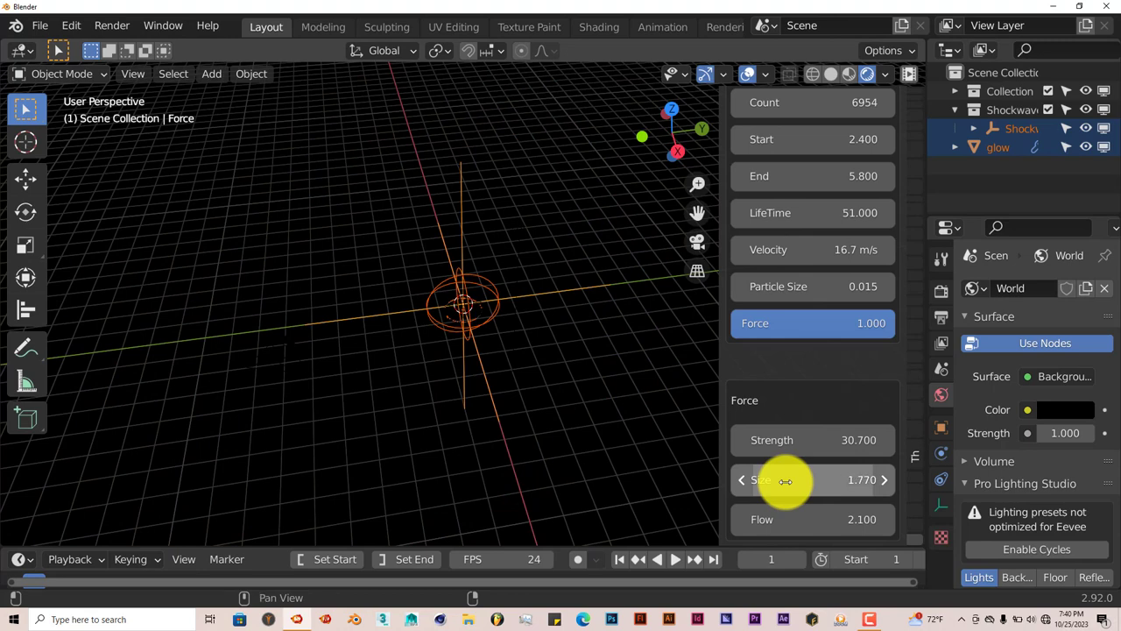
Try a Force Flow of 10 for the shockwave
scroll(803, 520, down, 1)
click(815, 500)
text(10)
key(Return)
Play the animation to frame 40 to inspect the ring up close, and undo the Flow change
click(679, 561)
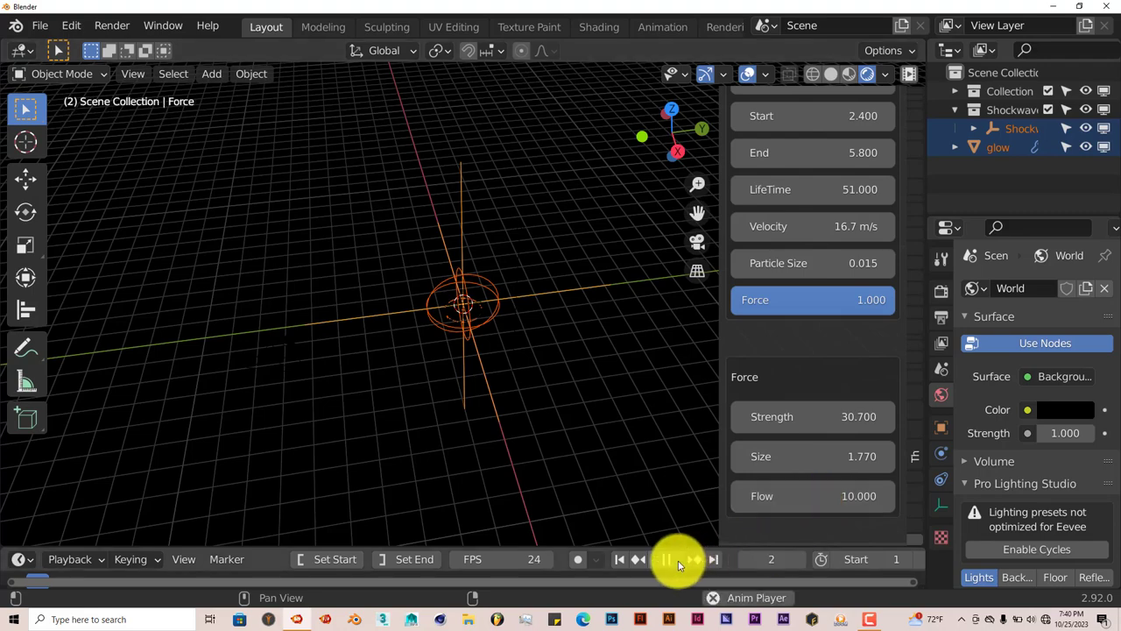
click(678, 561)
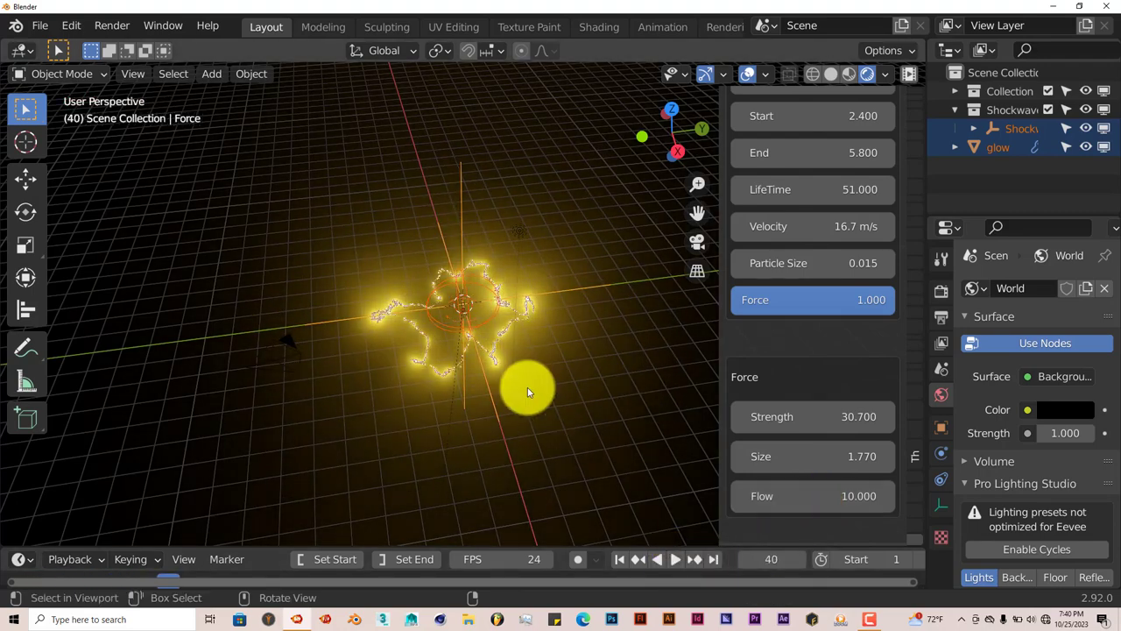
scroll(525, 372, up, 5)
middle_drag(443, 358, 440, 292)
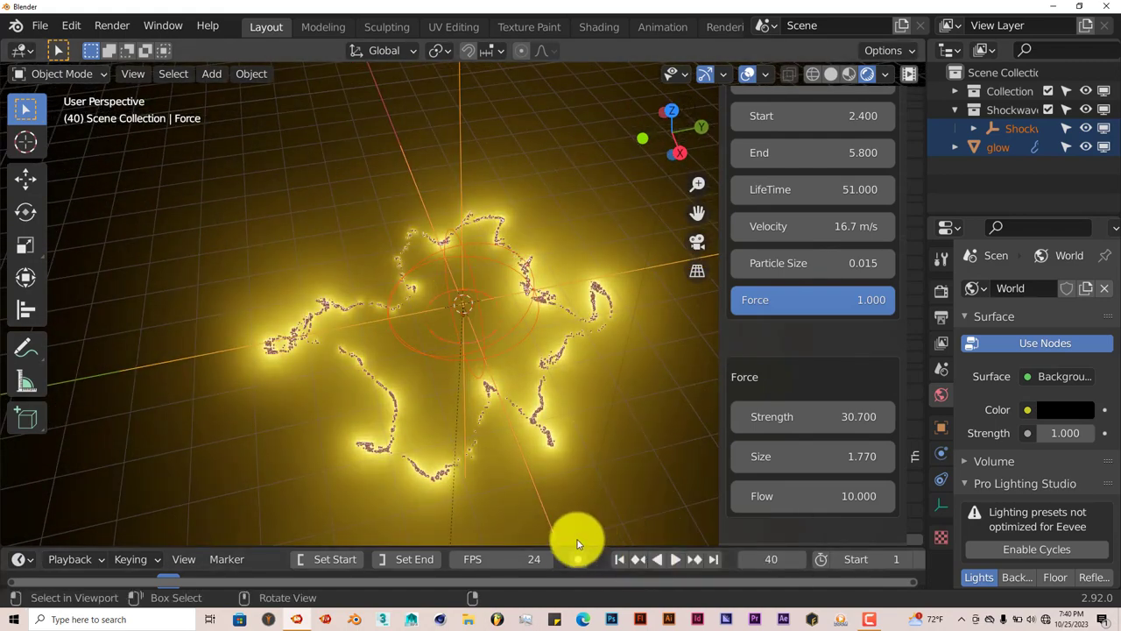
key(ctrl+z)
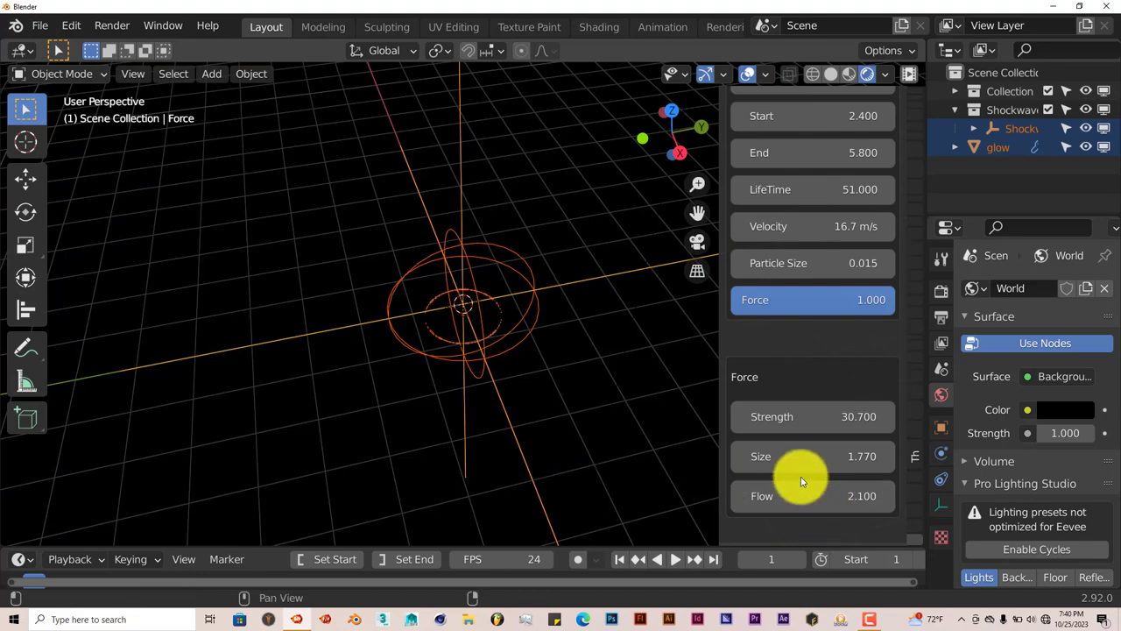
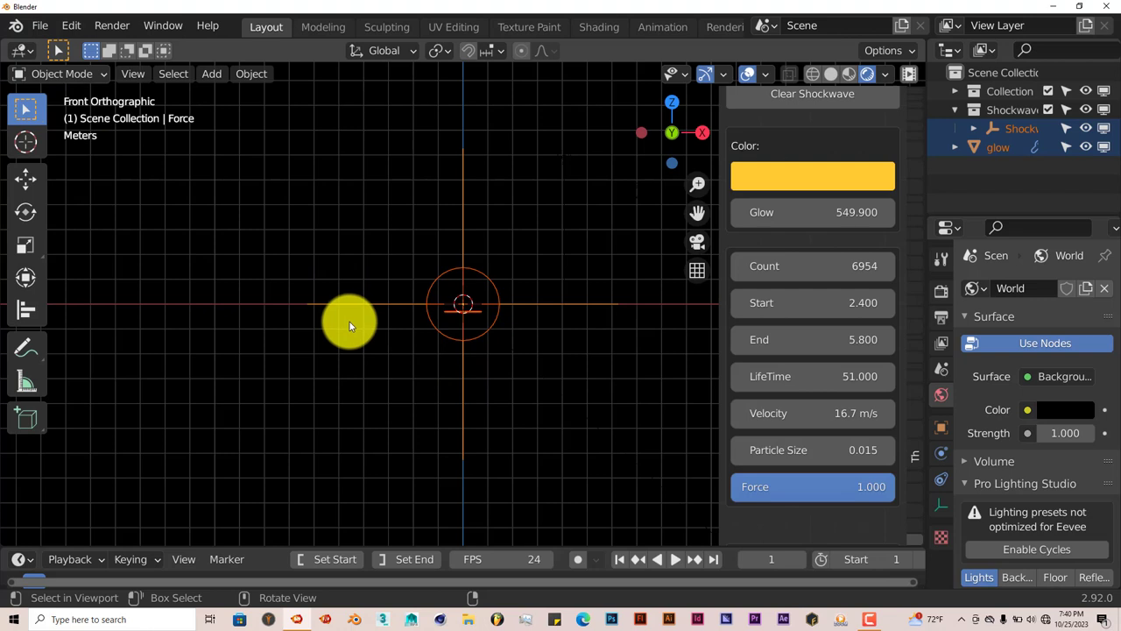
Rotate the selected shockwave objects 90 degrees about the X axis in the right view
key(KP_3)
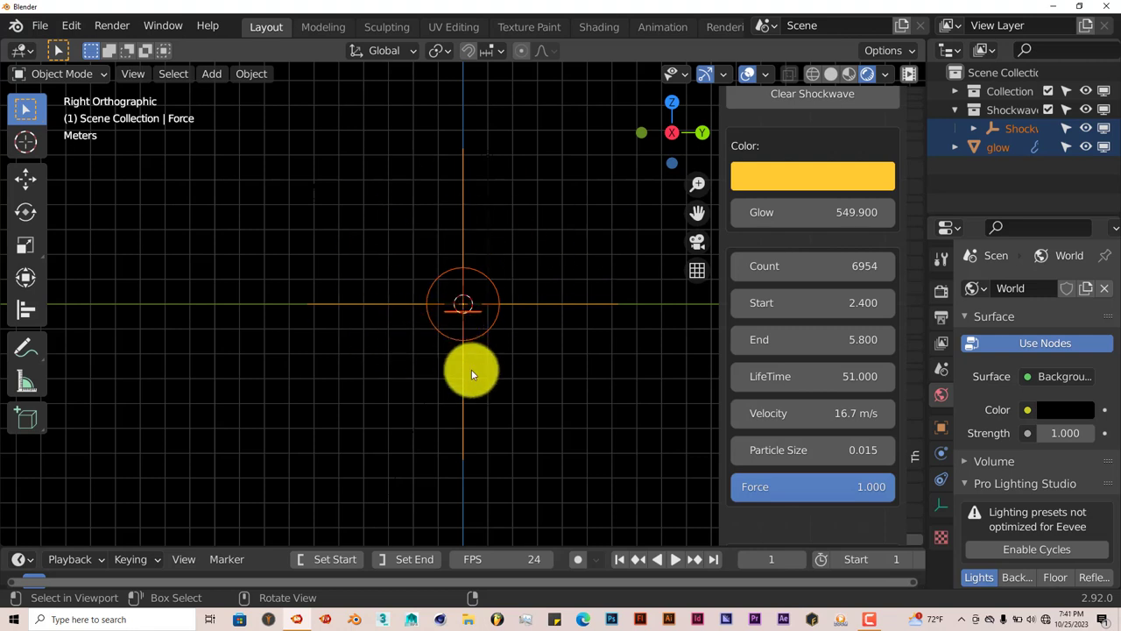
text(r)
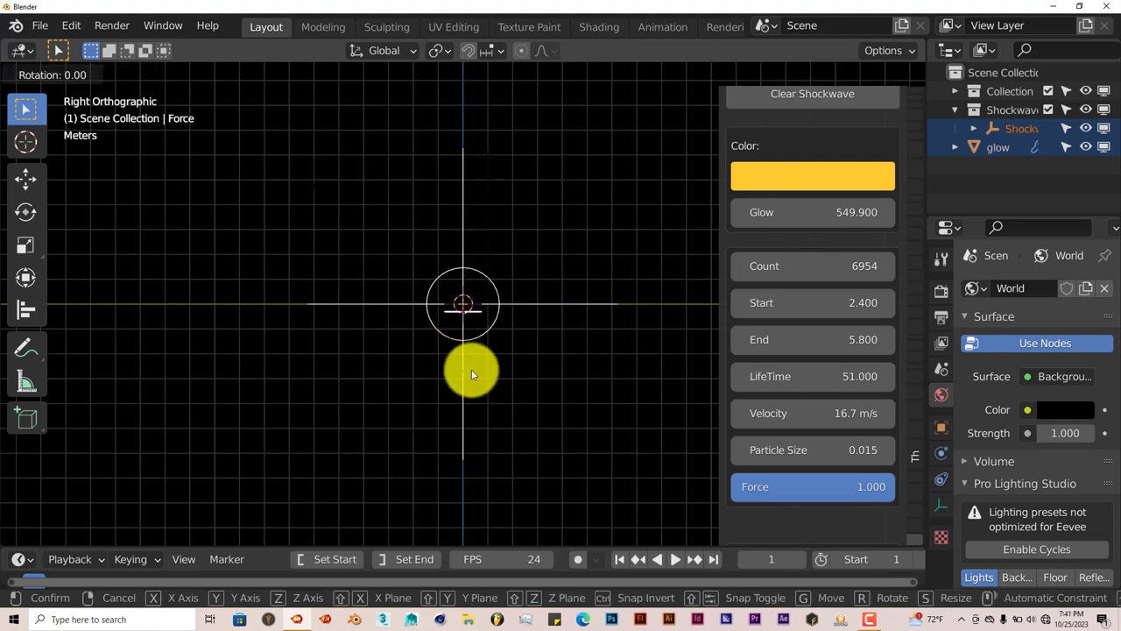
text(x90)
key(Return)
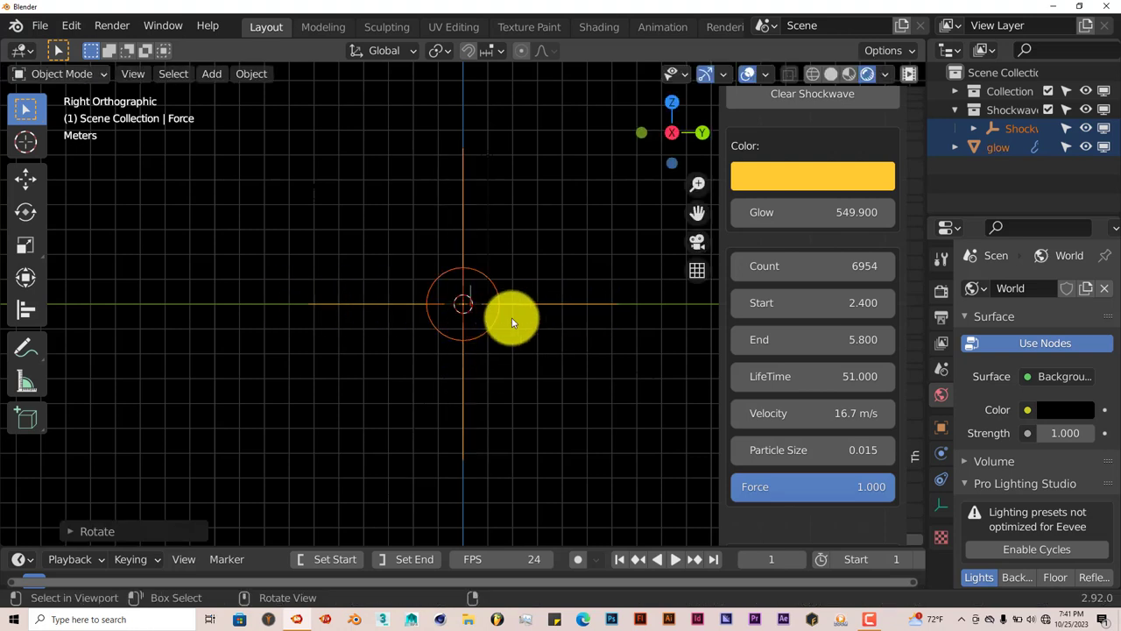
Duplicate the rotated shockwave and move the copy along the negative Y axis, clear of the original
scroll(512, 323, down, 1)
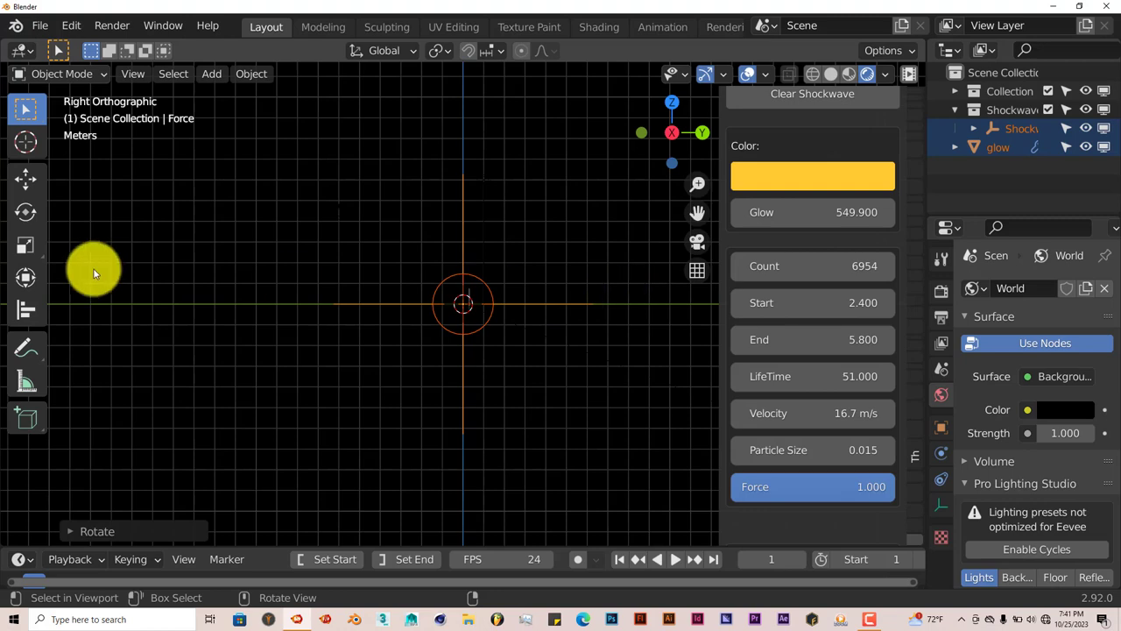
drag(697, 212, 522, 354)
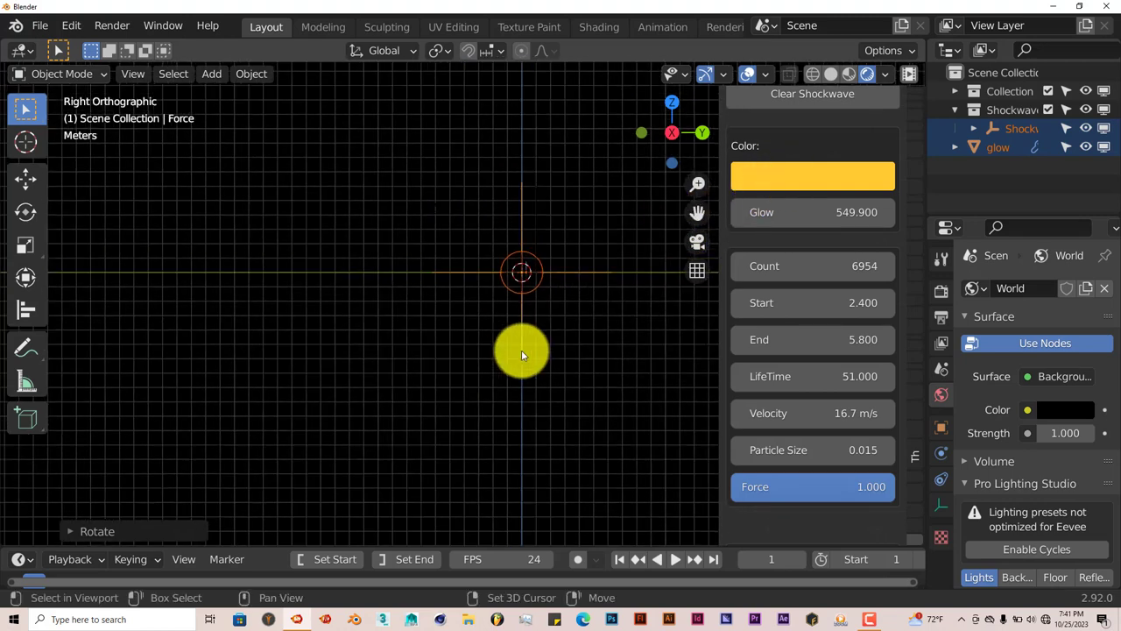
key(shift+d)
right_click(521, 354)
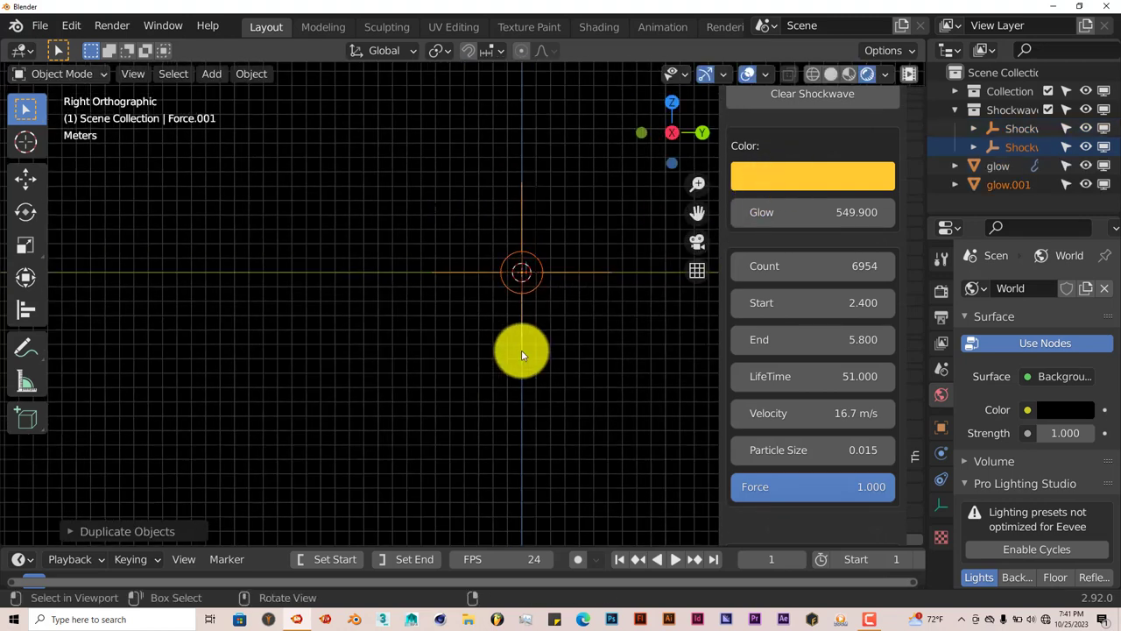
click(25, 180)
scroll(429, 338, down, 2)
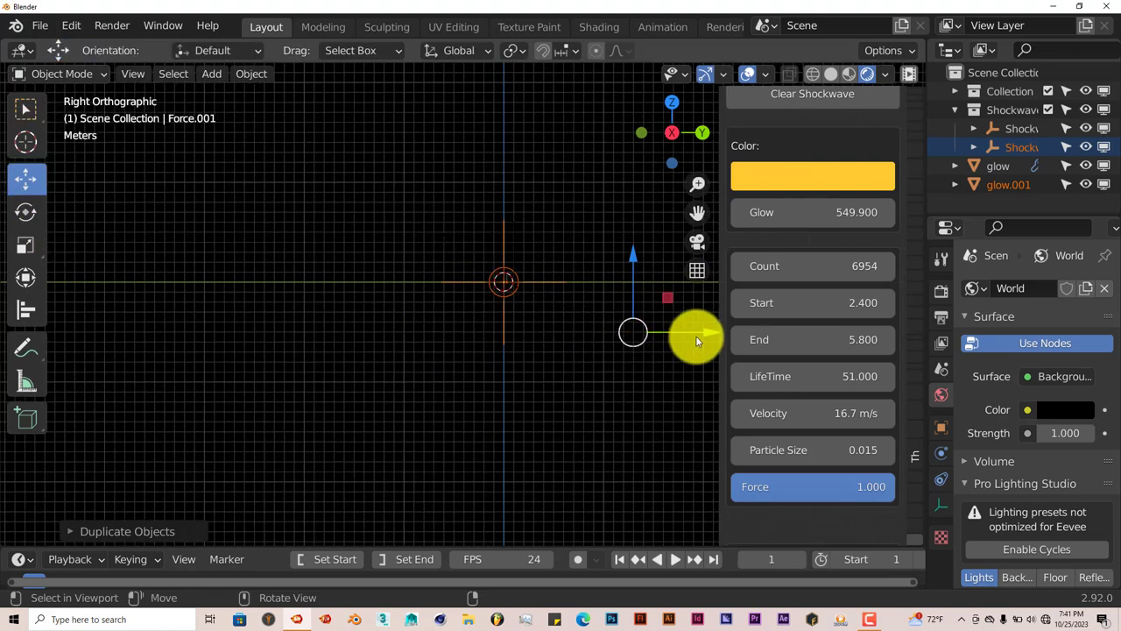
drag(705, 333, 594, 337)
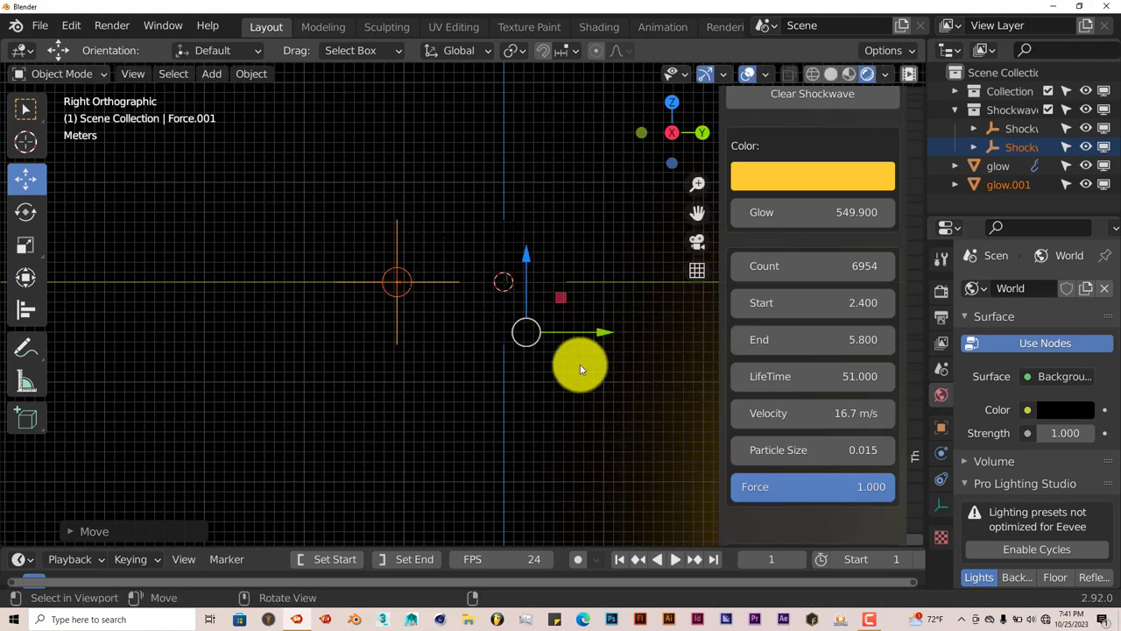
Duplicate the shockwave copy again and move the third one further along negative Y, roughly the same distance apart
key(shift+d)
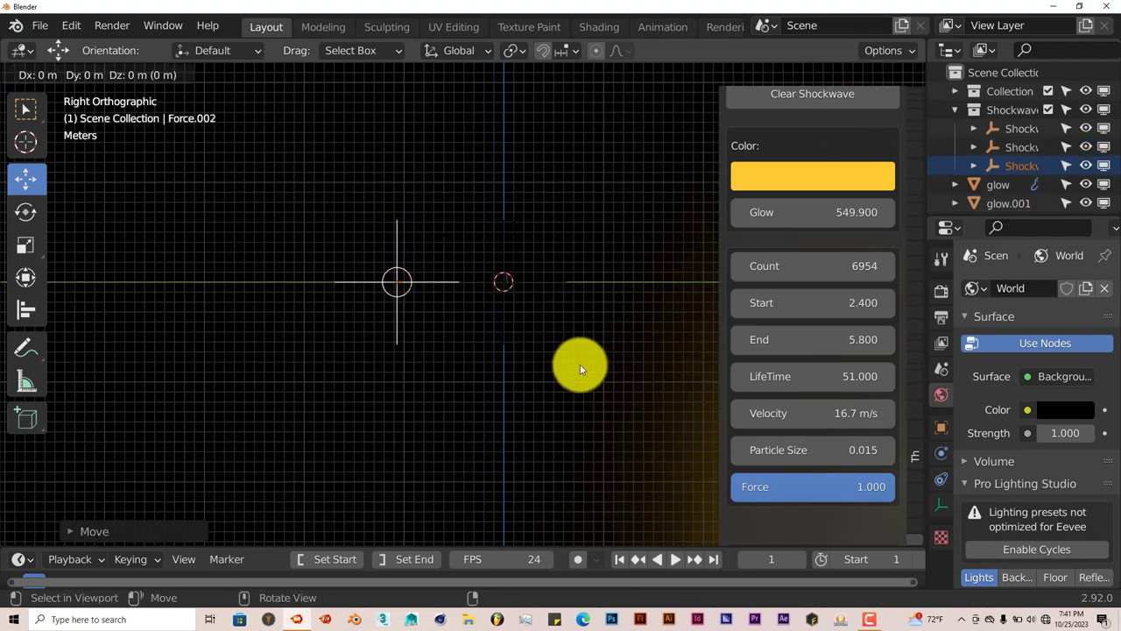
right_click(580, 364)
drag(600, 337, 482, 331)
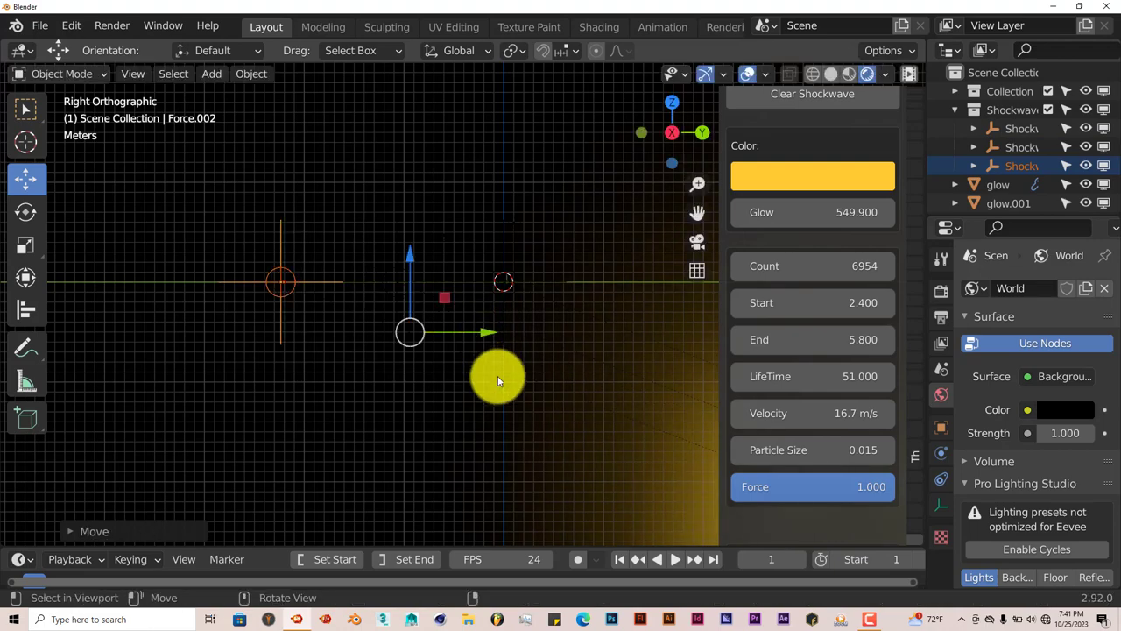
Play the animation of the three upright shockwaves in a perspective view and return to frame 1
middle_drag(497, 376, 493, 301)
middle_drag(388, 305, 500, 299)
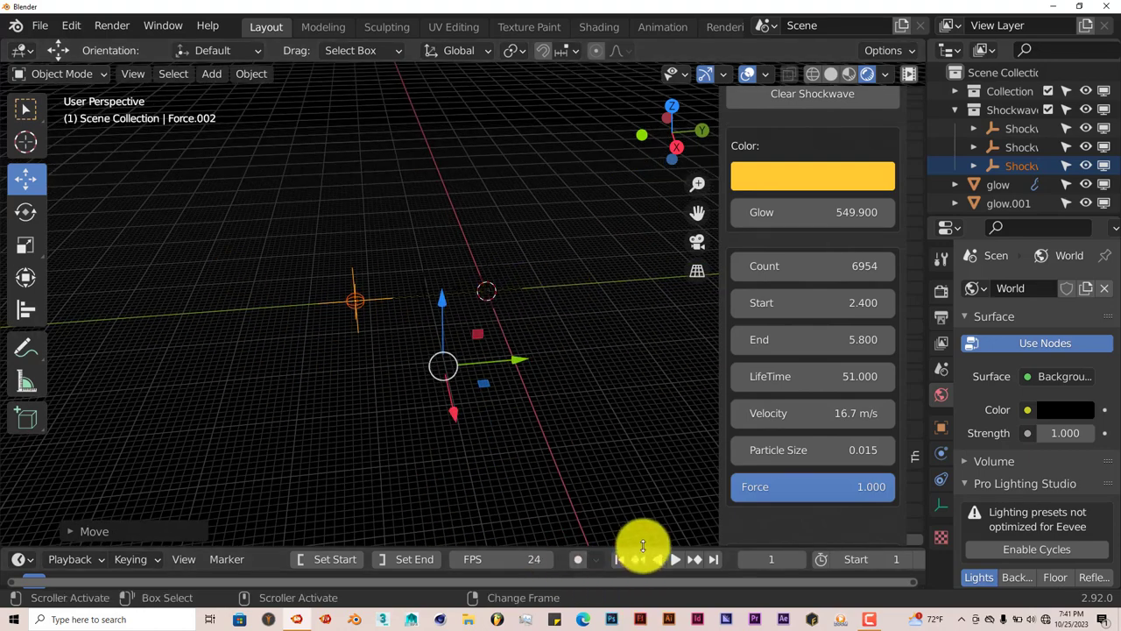
click(678, 561)
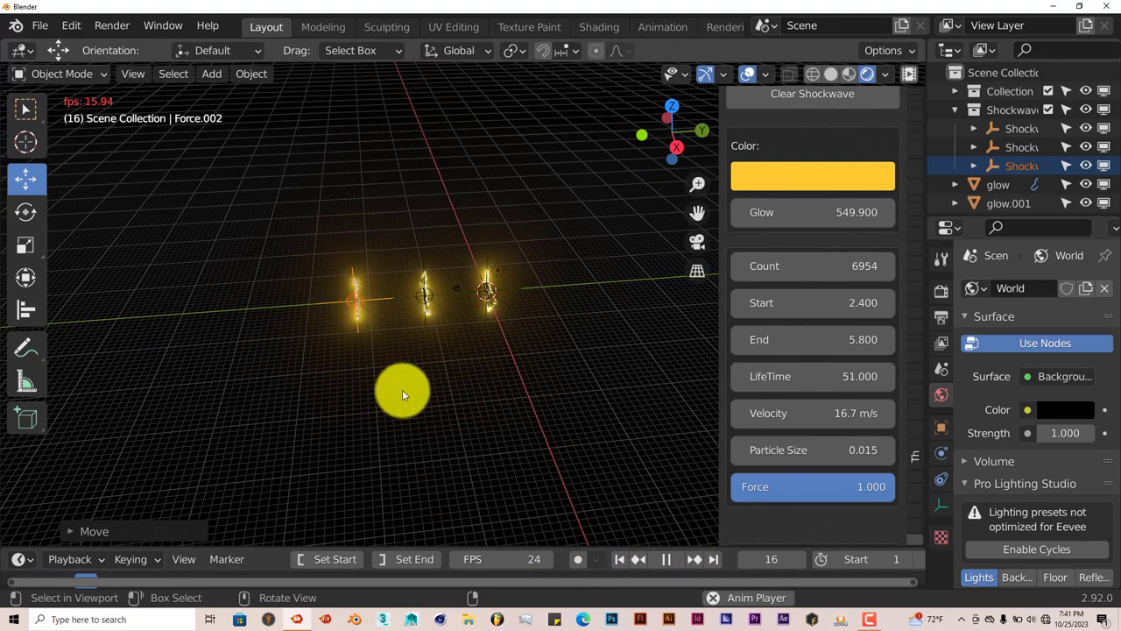
middle_drag(400, 393, 443, 401)
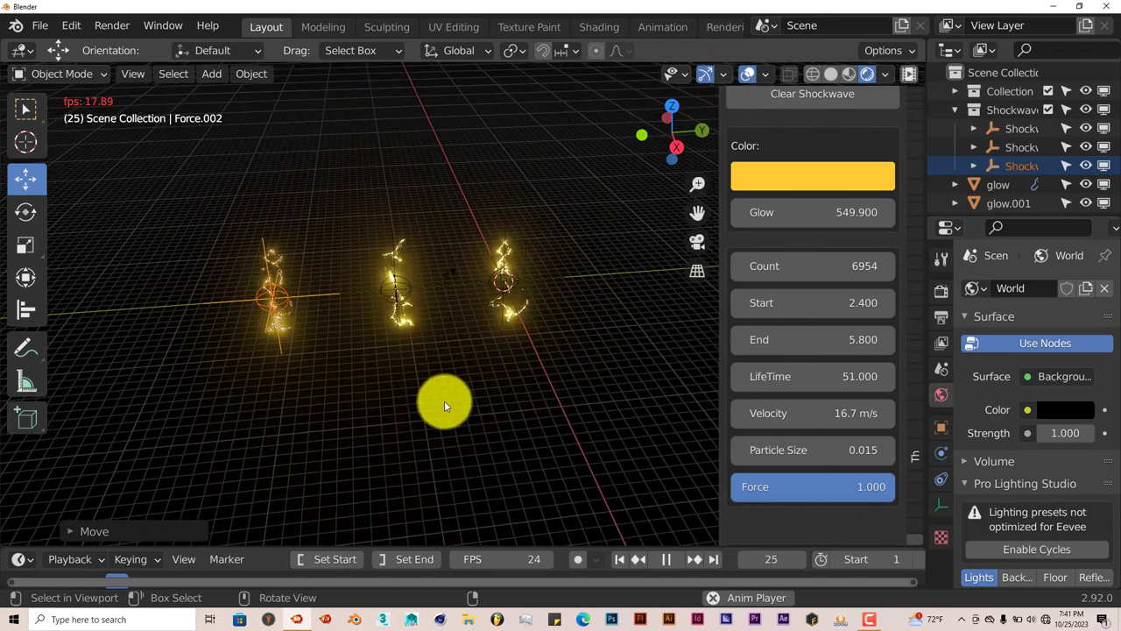
click(666, 559)
click(618, 559)
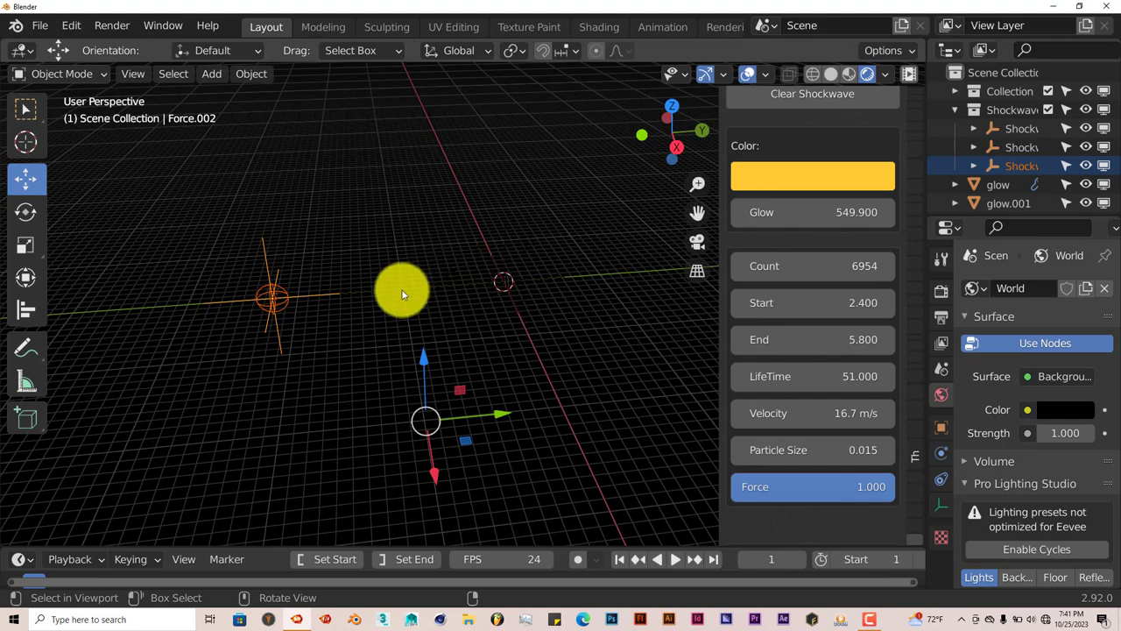
Select the s_emitter ring of the original shockwave at the world origin
scroll(524, 412, up, 5)
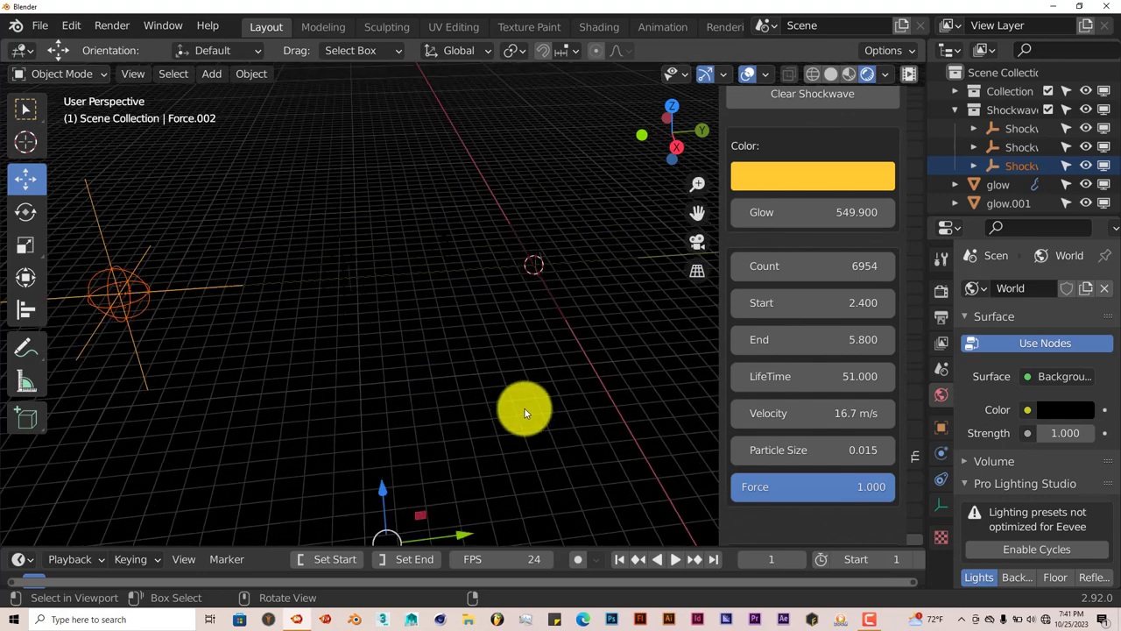
click(601, 234)
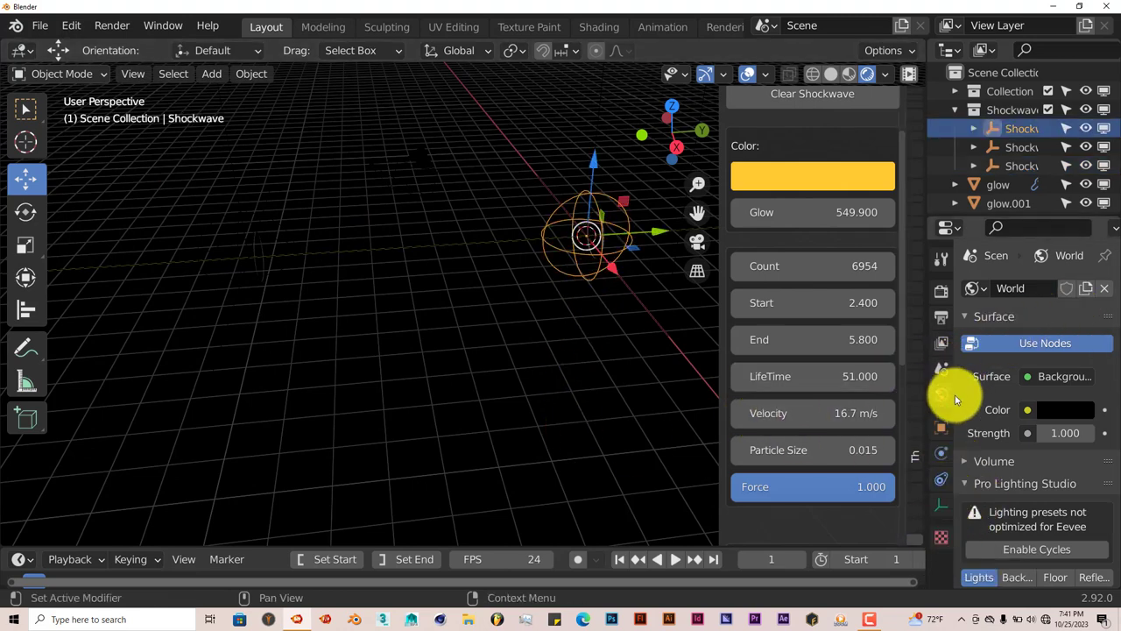
scroll(604, 303, up, 3)
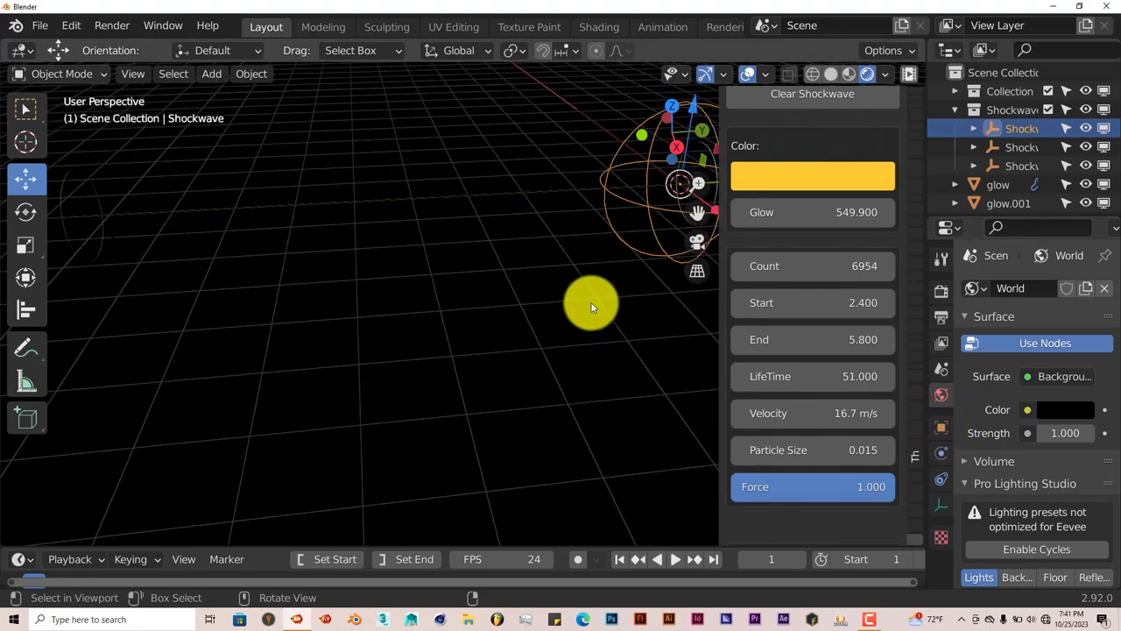
drag(698, 214, 469, 171)
click(462, 176)
shift+middle_drag(463, 199, 421, 122)
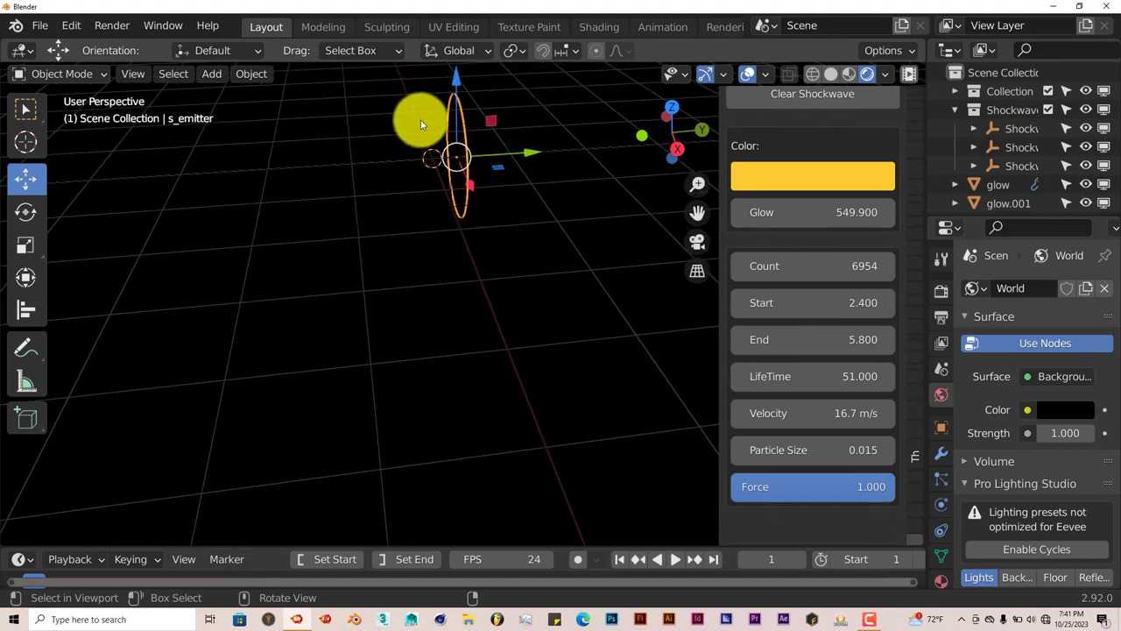
Open the particle settings of the original shockwave's s_emitter and make them a single-user copy
click(944, 479)
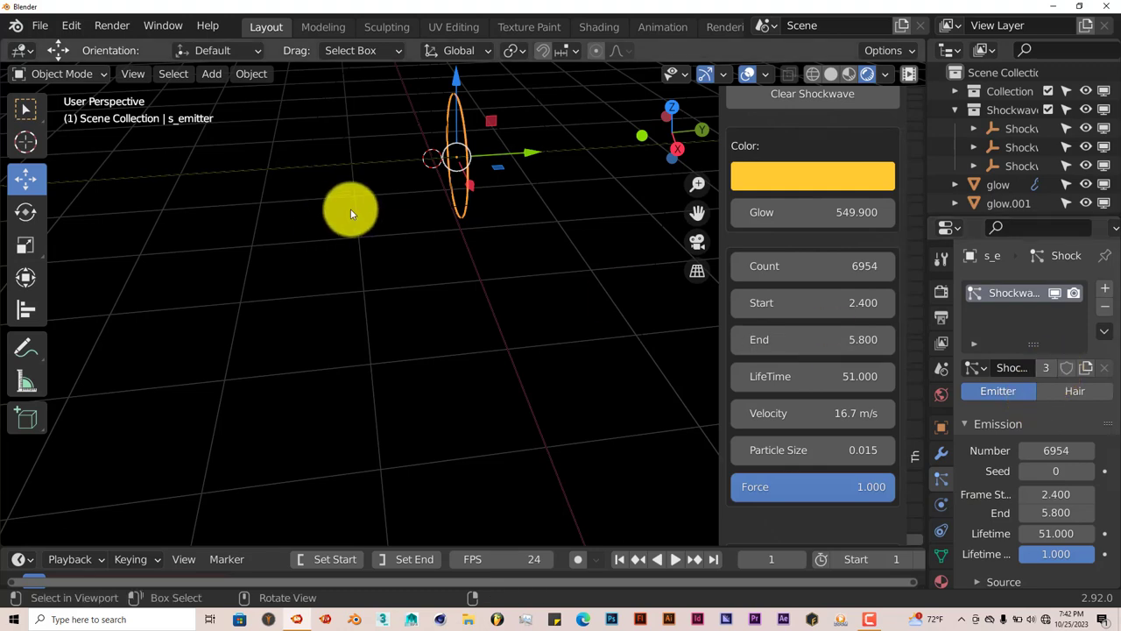
middle_drag(350, 208, 354, 208)
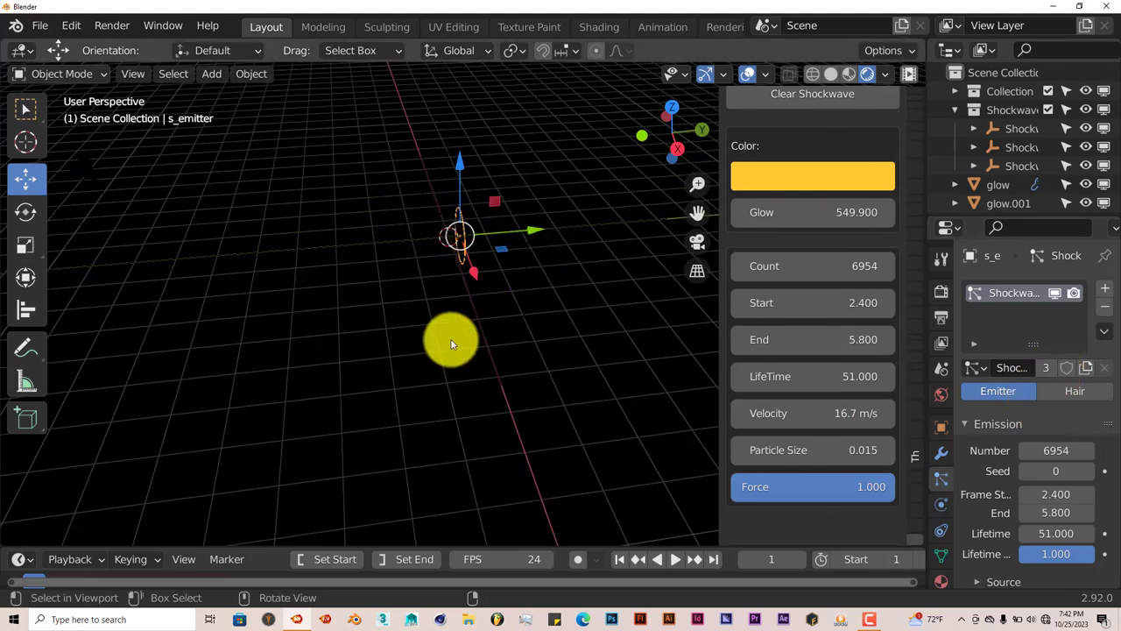
scroll(451, 342, up, 2)
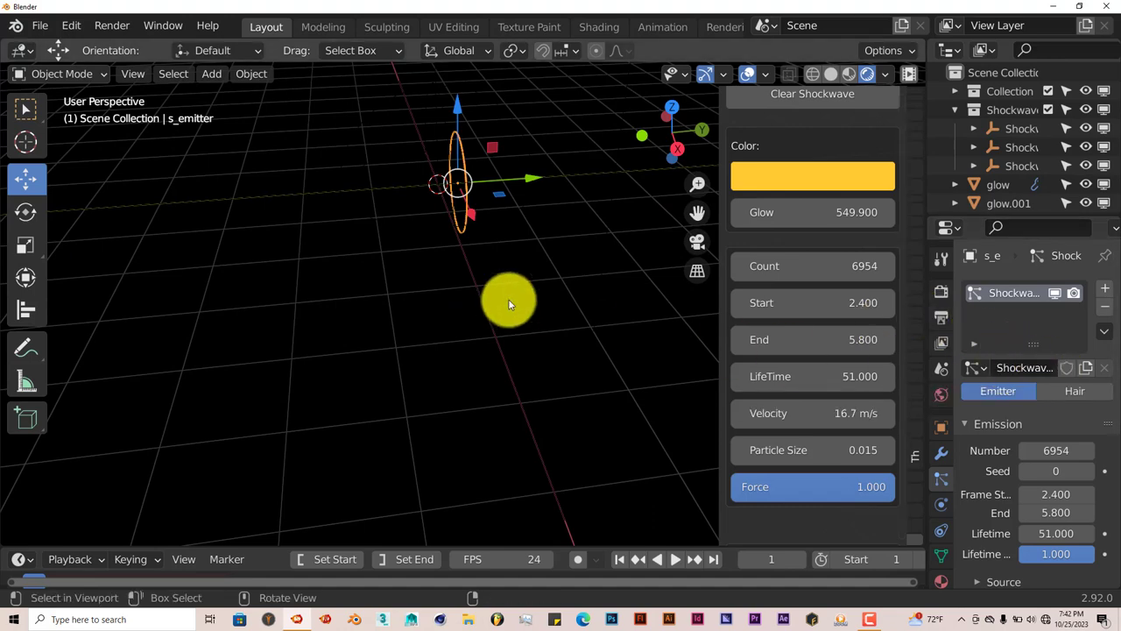
Select s_emitter.001 on the second shockwave and make its particle settings a single-user copy
scroll(498, 296, down, 3)
drag(696, 214, 197, 235)
click(175, 211)
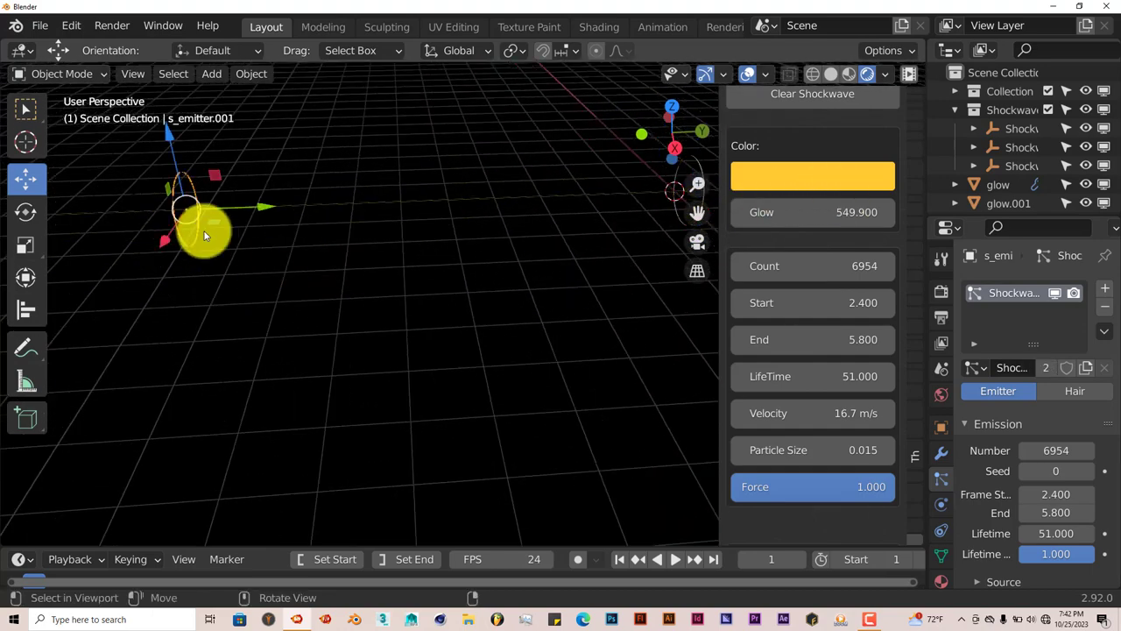
click(1048, 368)
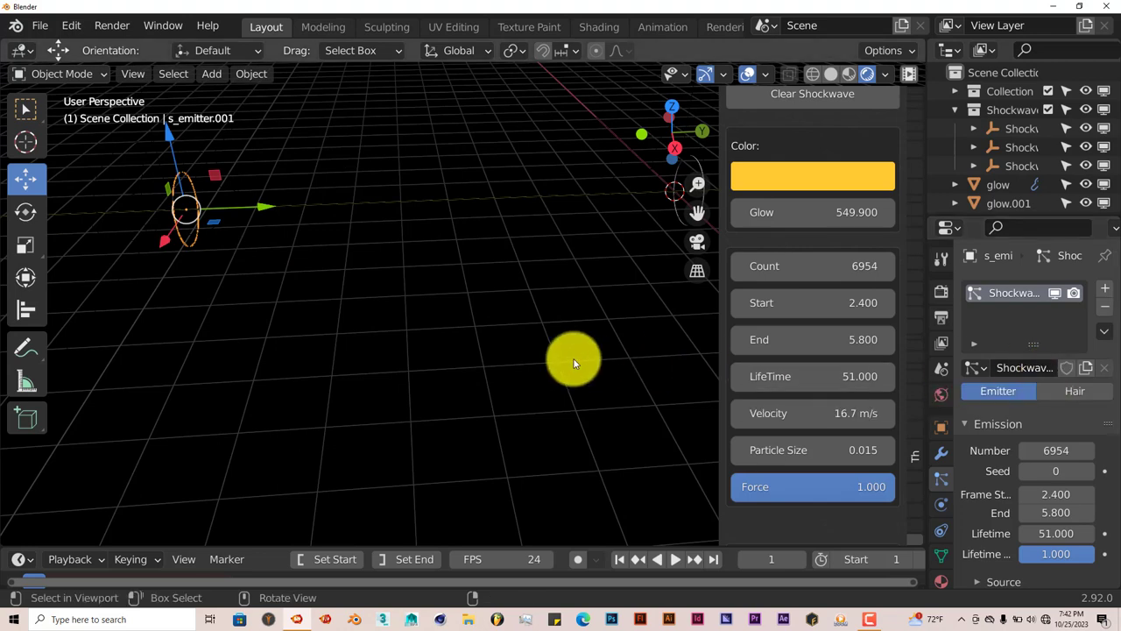
Reselect the original shockwave's s_emitter ring at the world origin and check that its particle settings are independent
scroll(574, 361, down, 3)
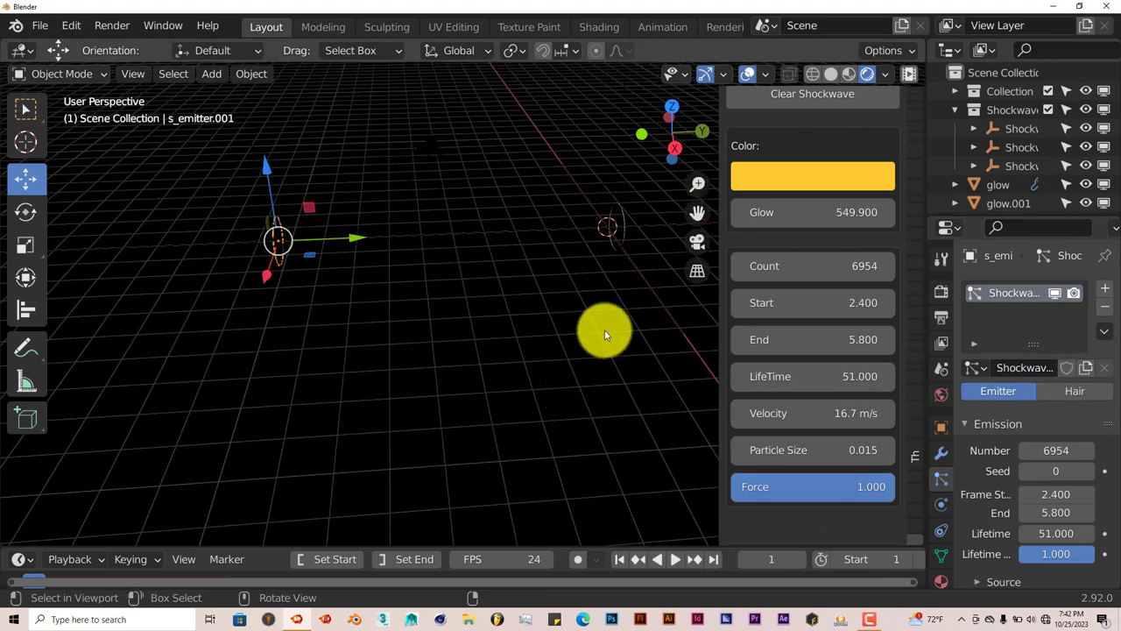
click(622, 215)
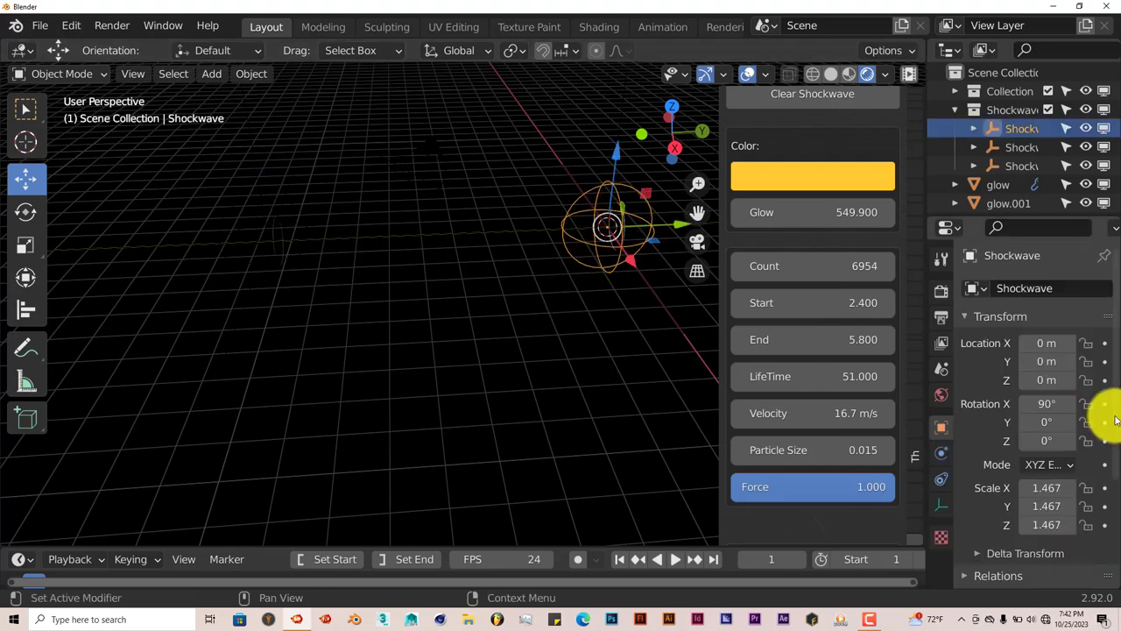
scroll(651, 255, up, 3)
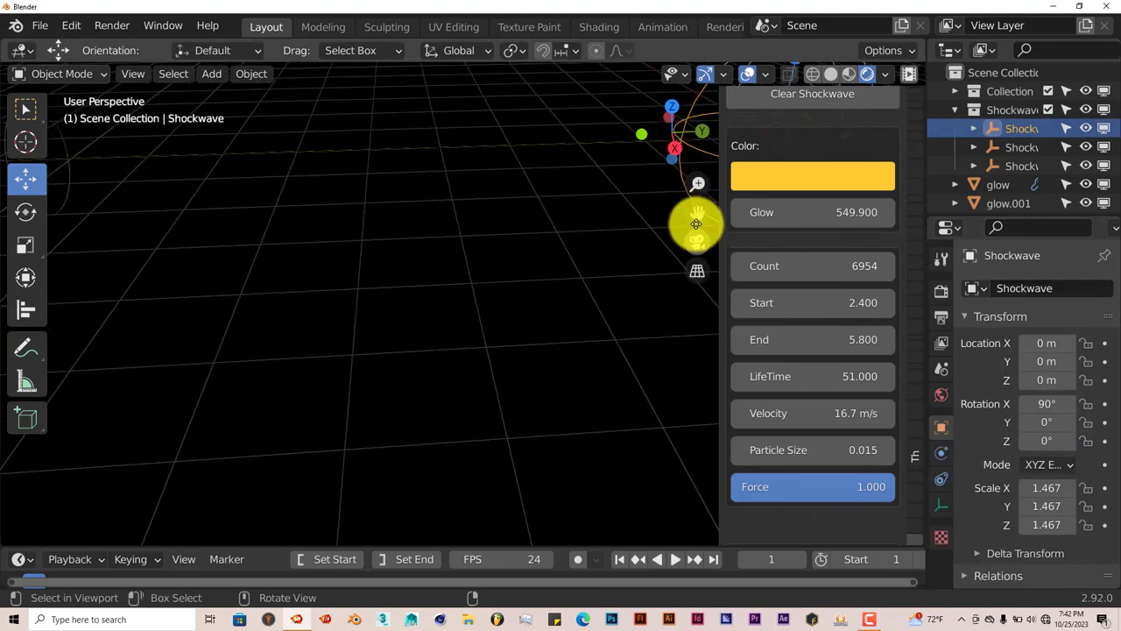
drag(697, 214, 491, 223)
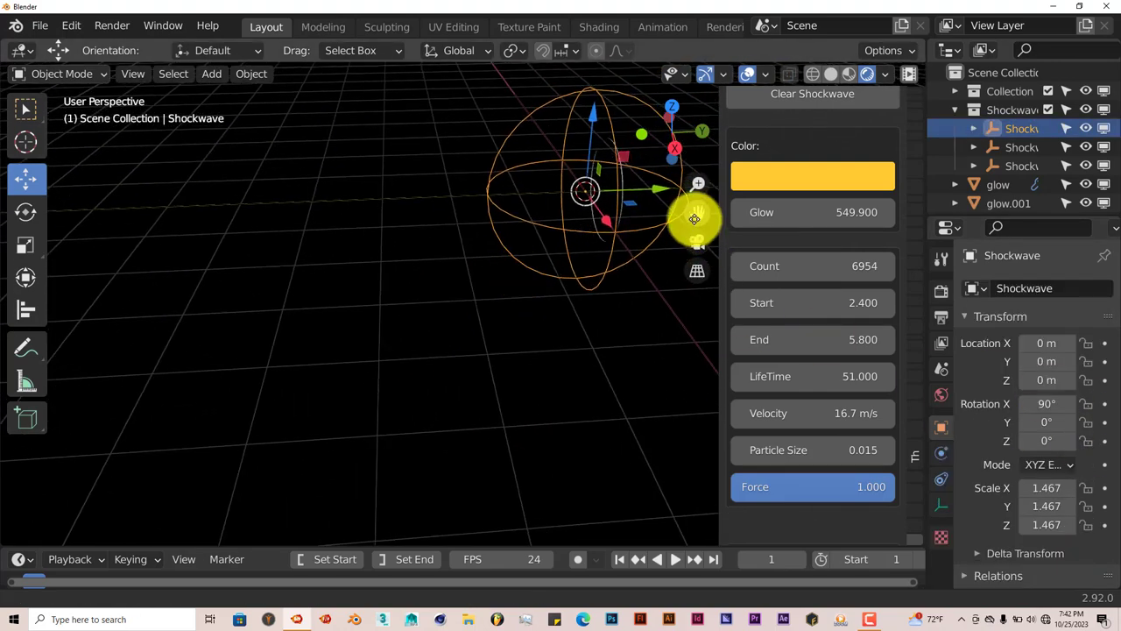
click(603, 140)
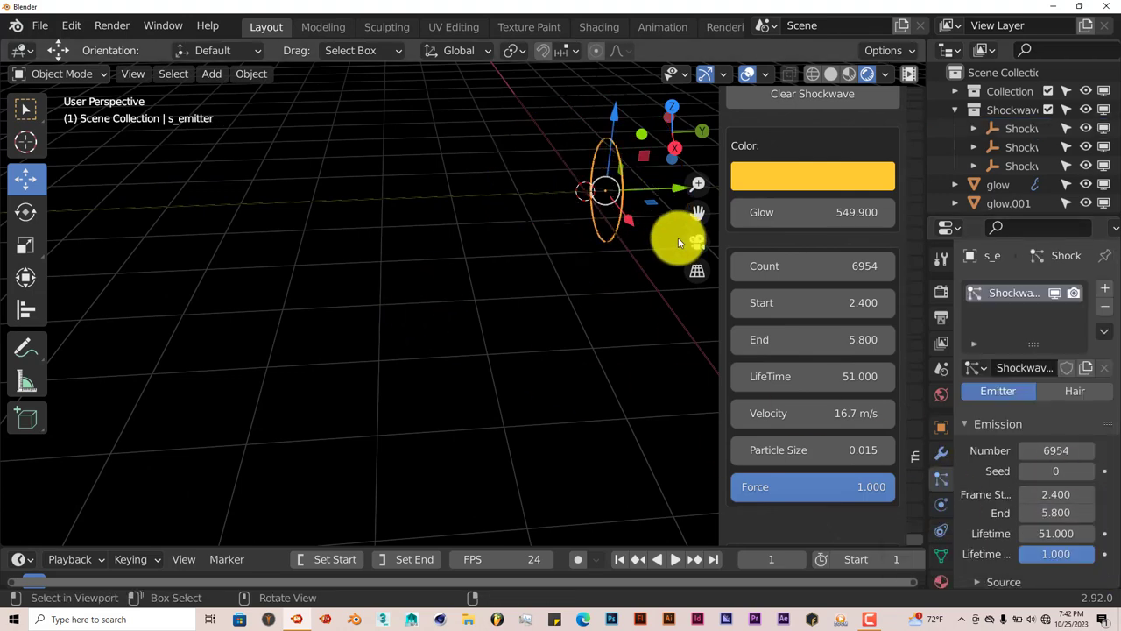
Set the particle emission of s_emitter.001 to start at frame 20 and end at frame 40
drag(698, 210, 165, 250)
click(152, 209)
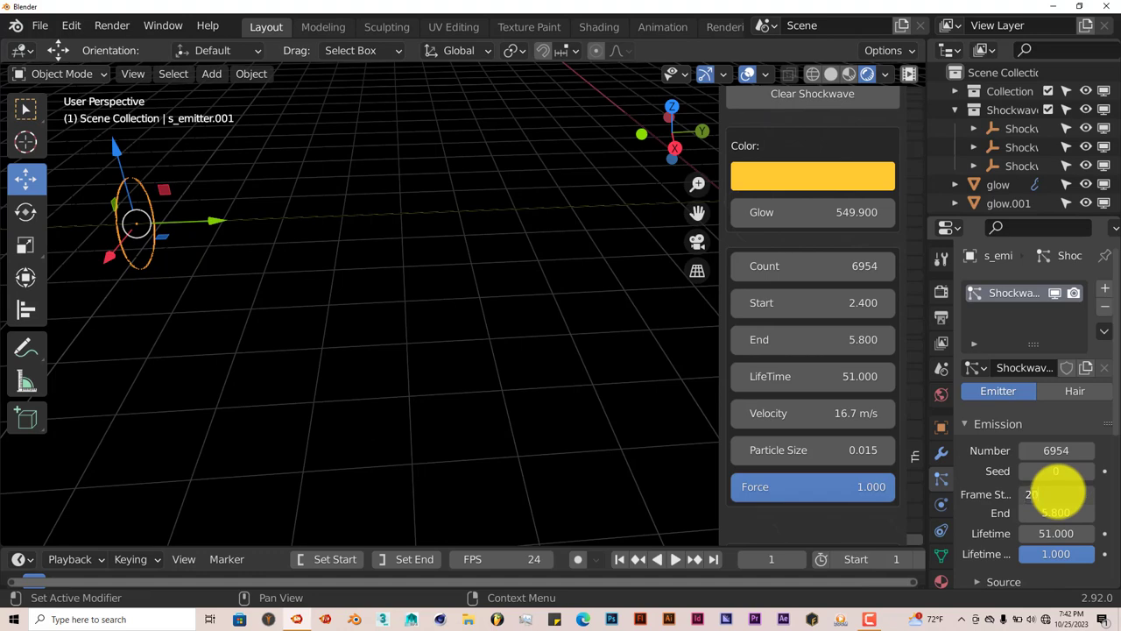
click(1056, 493)
text(20)
key(Return)
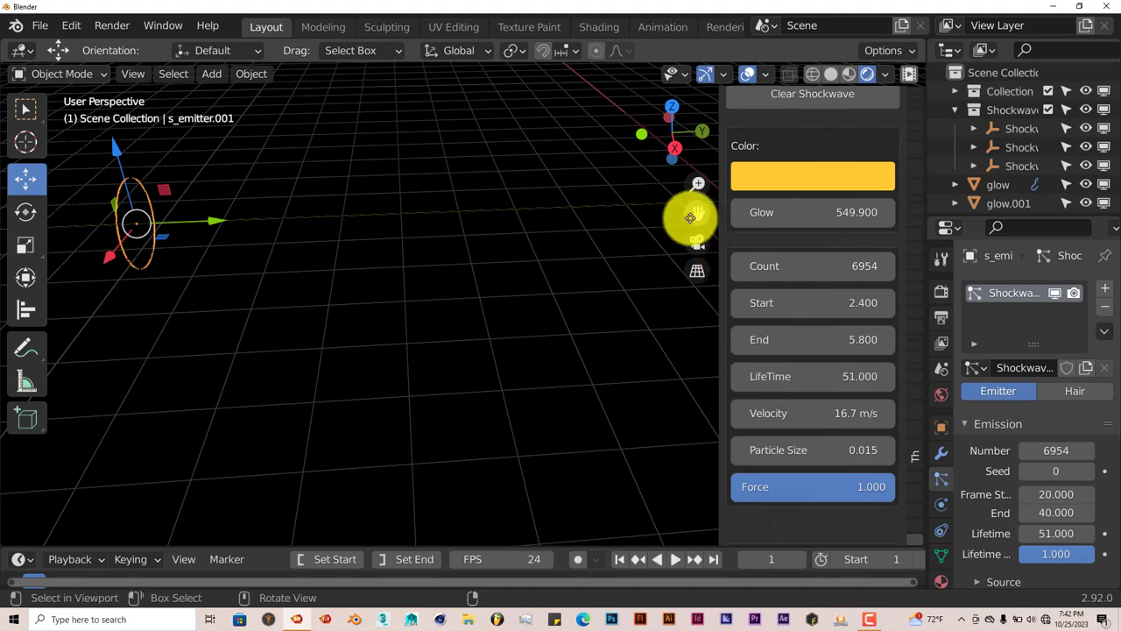
Lighten the world background color from black to dark grey
drag(691, 218, 483, 353)
middle_drag(482, 353, 469, 336)
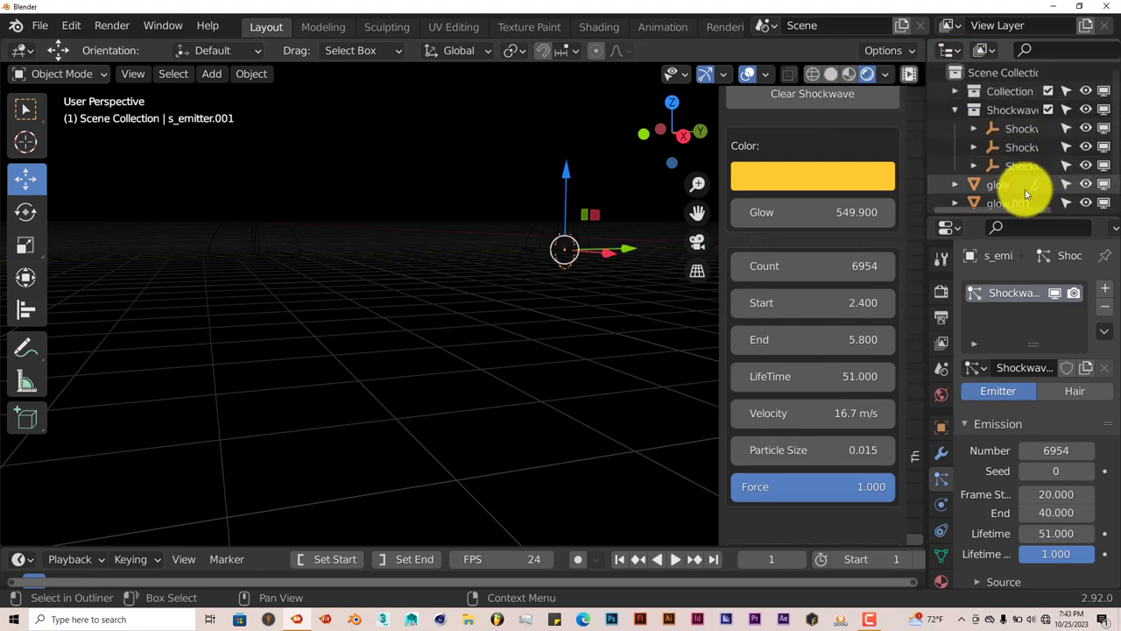
mouse_move(328, 307)
middle_down()
mouse_move(289, 306)
mouse_move(333, 309)
middle_up()
click(942, 395)
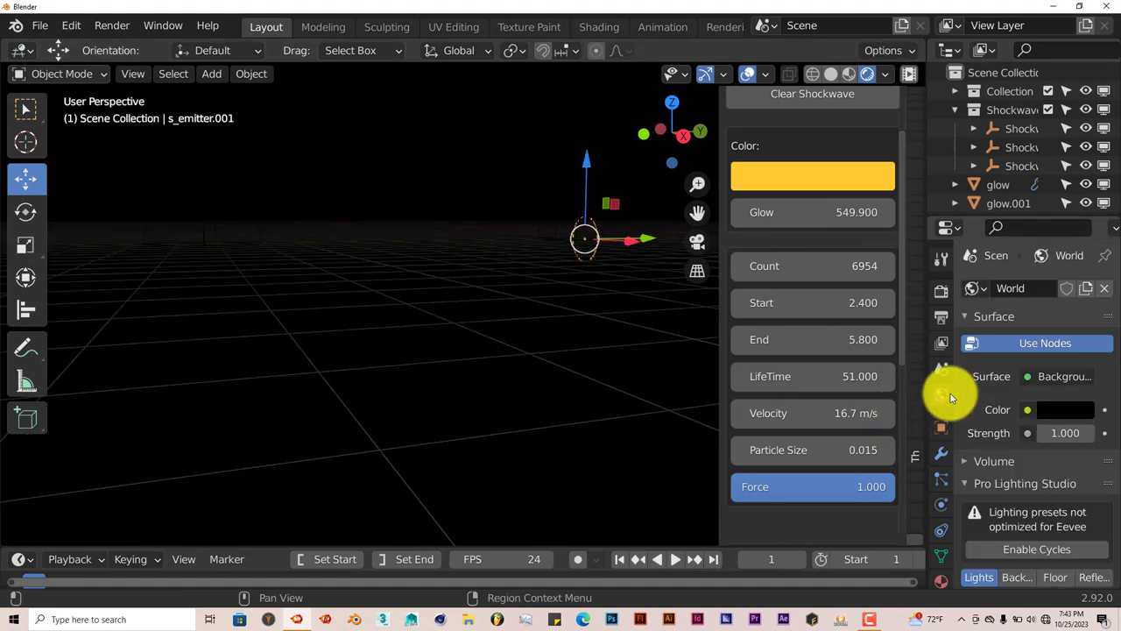
click(1058, 409)
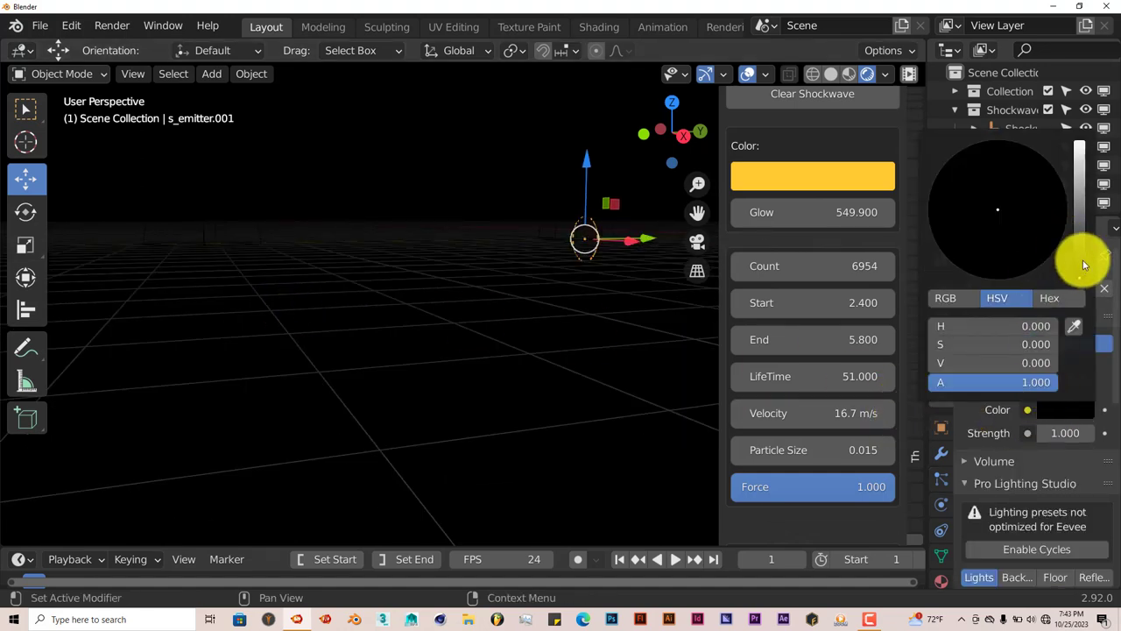
drag(1081, 263, 1077, 243)
Select s_emitter.002 on the third shockwave and set its particle emission to start at frame 50 and end at frame 80
middle_drag(390, 293, 356, 299)
click(200, 253)
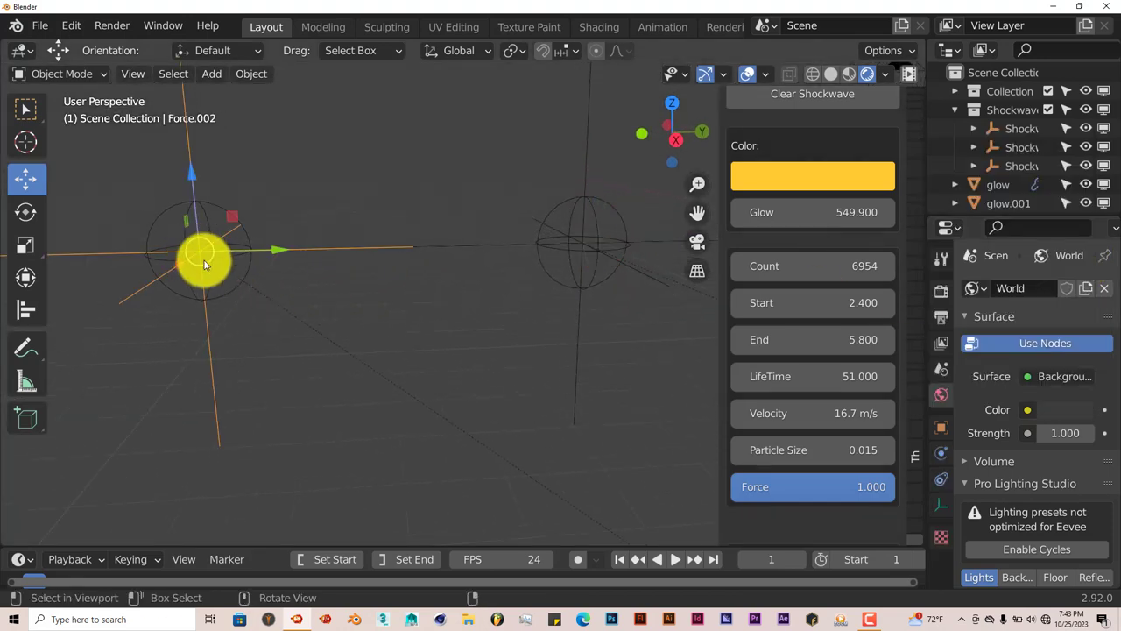
scroll(204, 263, up, 2)
drag(690, 215, 236, 263)
middle_drag(236, 263, 263, 270)
click(198, 254)
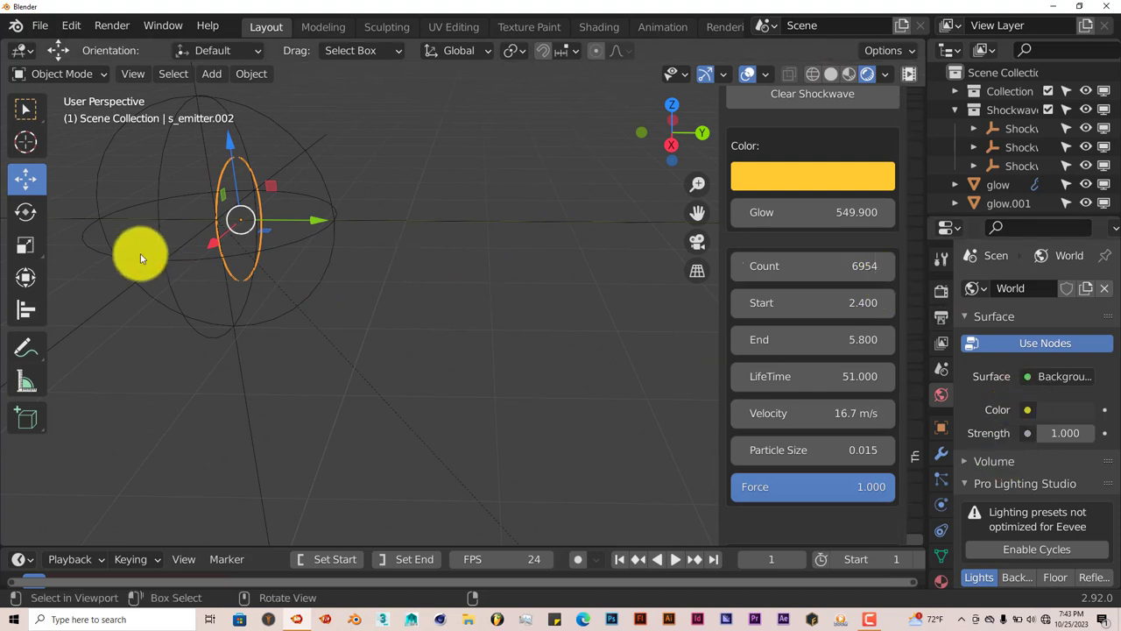
click(942, 480)
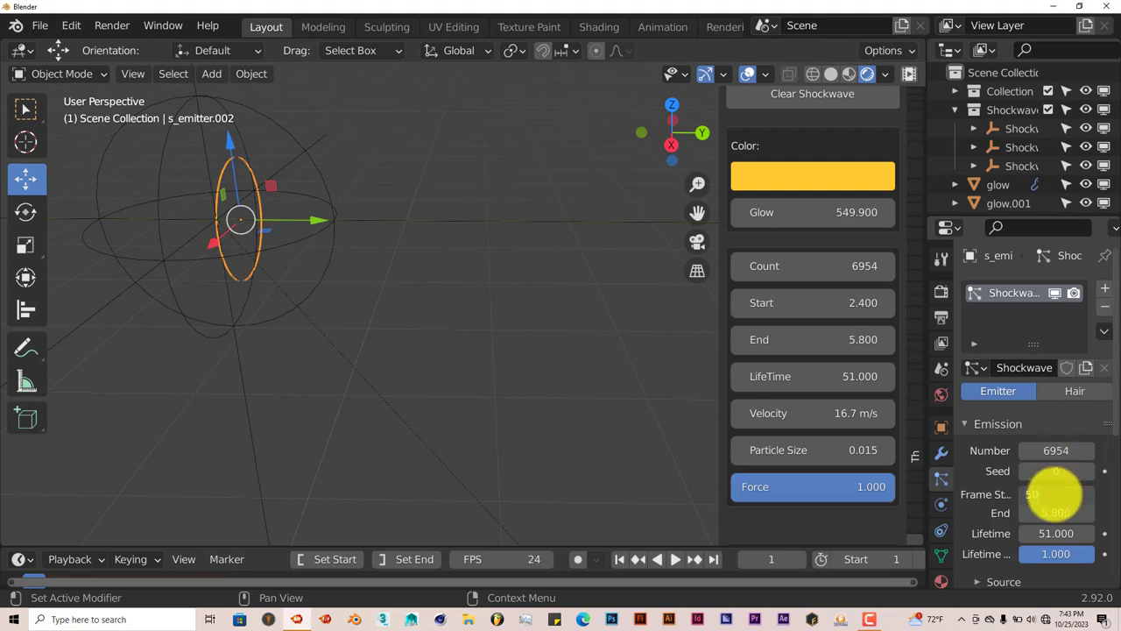
click(1055, 495)
text(50)
key(Return)
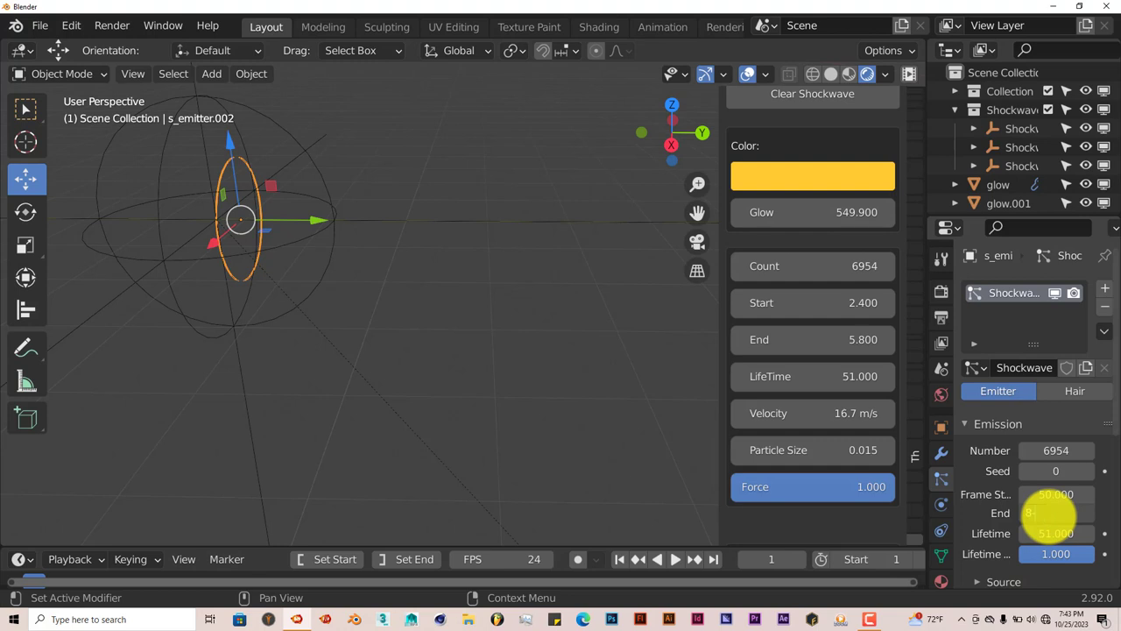
key(Return)
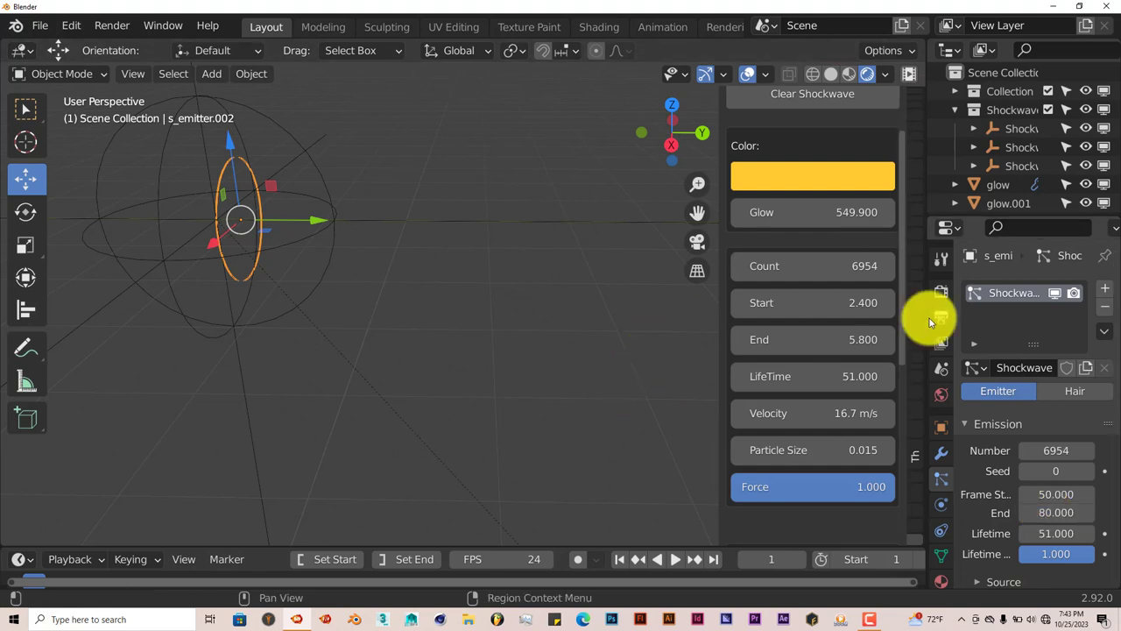
Enlarge the Outliner in height and width and expand Shockwave.002 down to the contents of s_emitter.002
scroll(362, 313, down, 1)
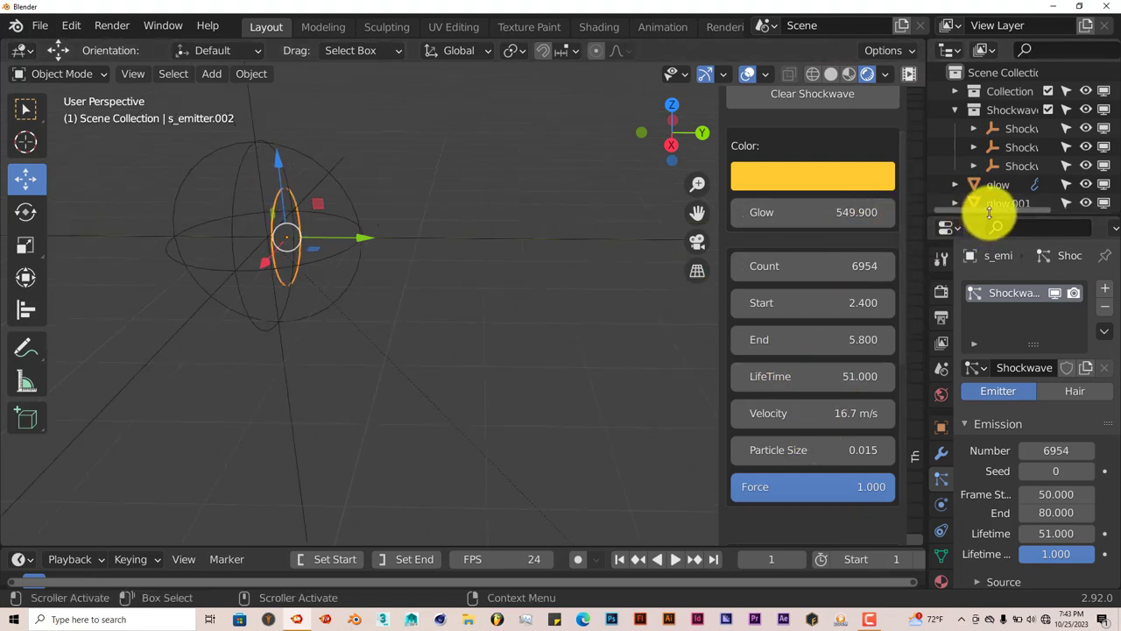
drag(989, 214, 993, 301)
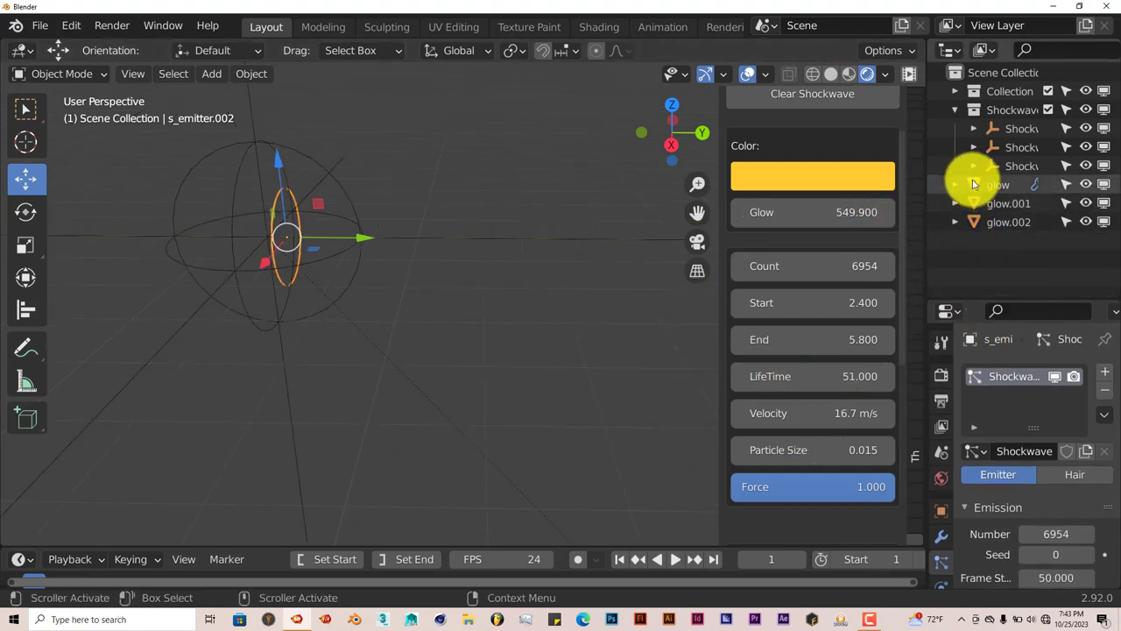
click(973, 168)
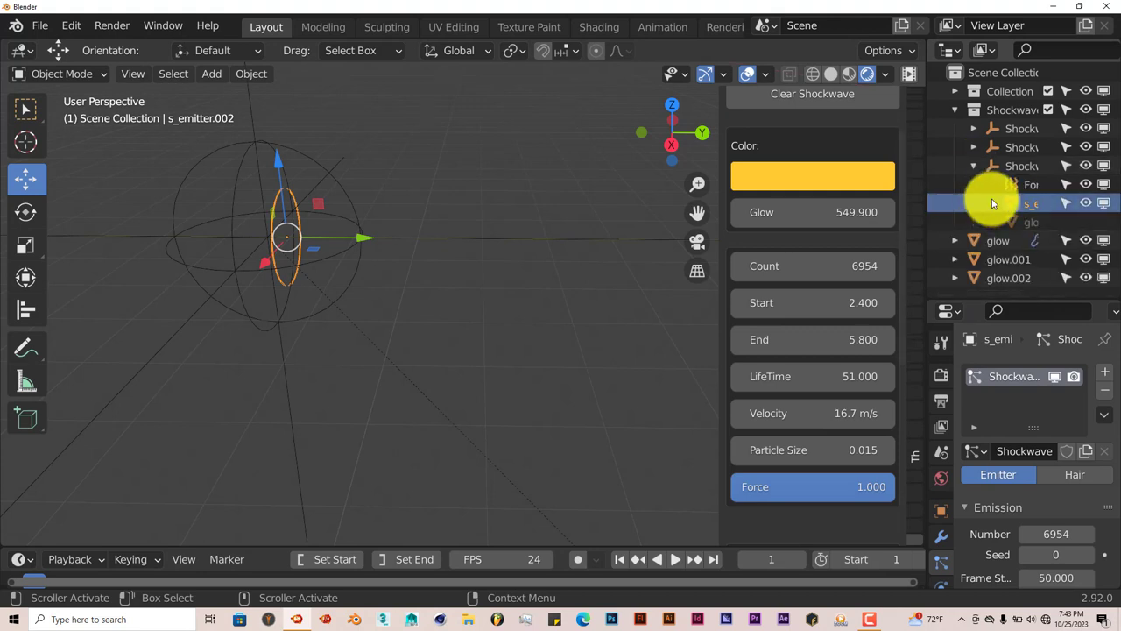
click(992, 202)
scroll(1001, 236, down, 1)
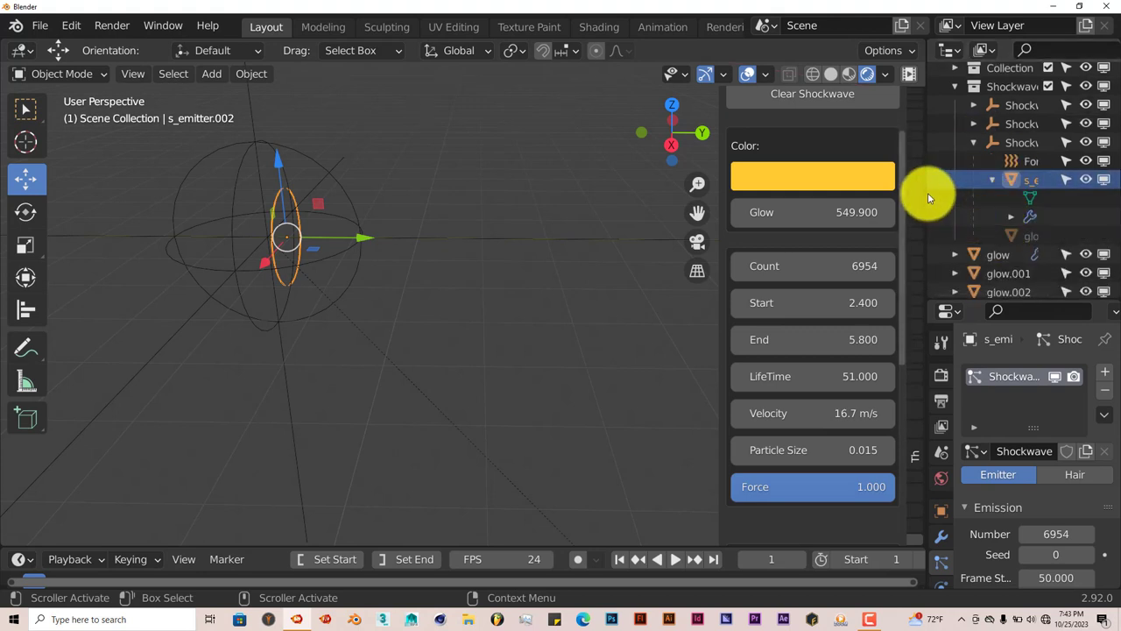
drag(927, 194, 824, 188)
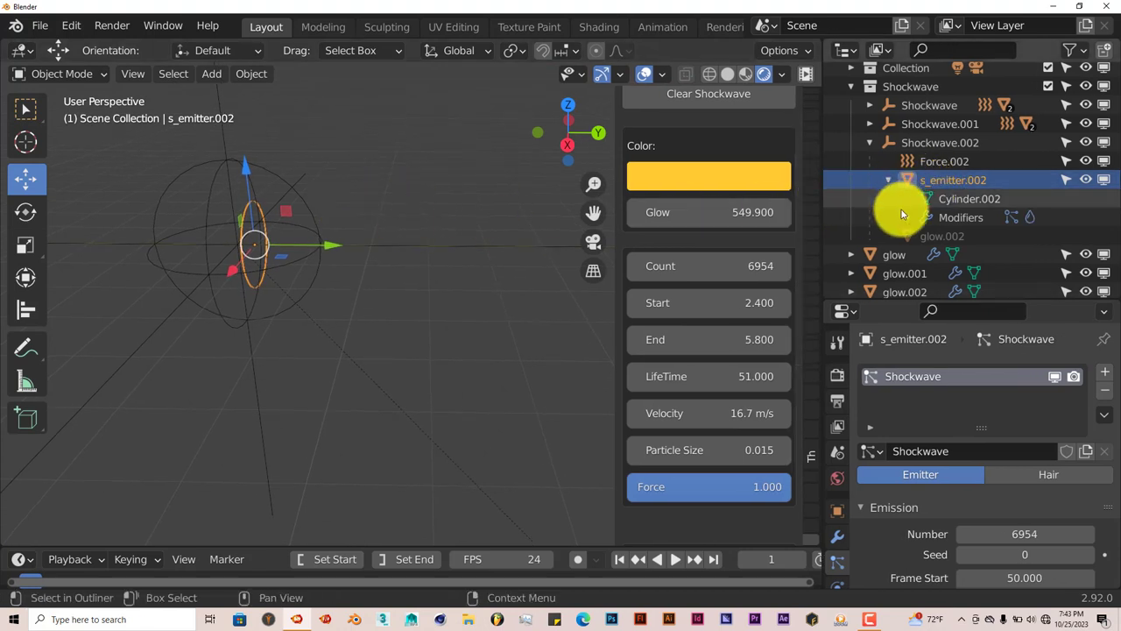
Select s_emitter.001, examine how the emitters are nested under each shockwave in the Outliner, and collapse the Shockwave collection
middle_drag(301, 173, 270, 183)
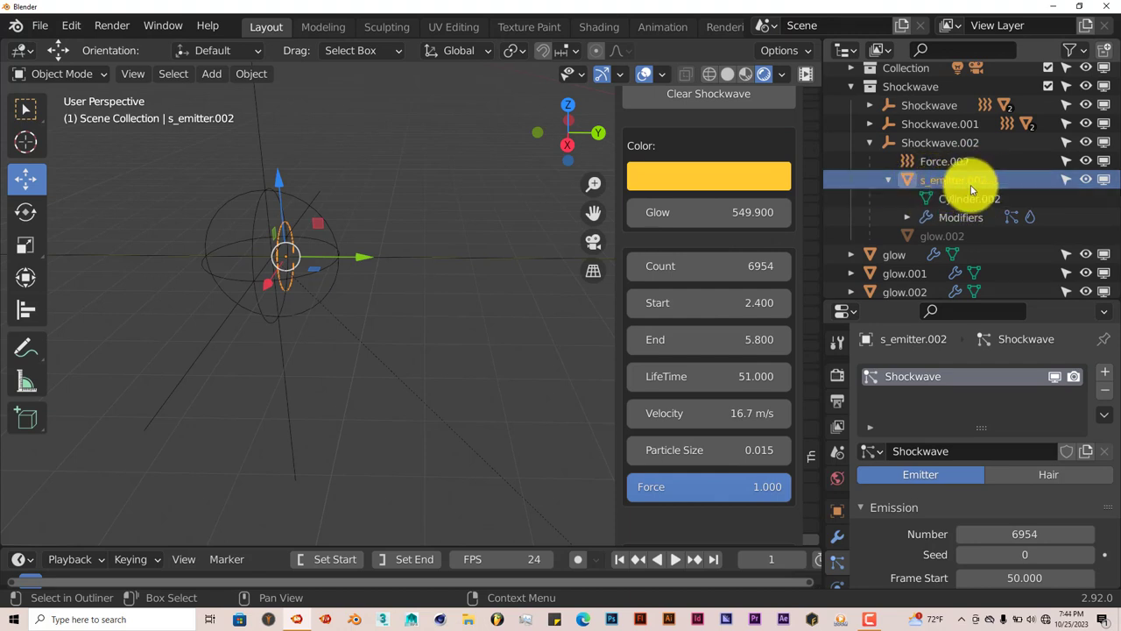
drag(593, 213, 187, 213)
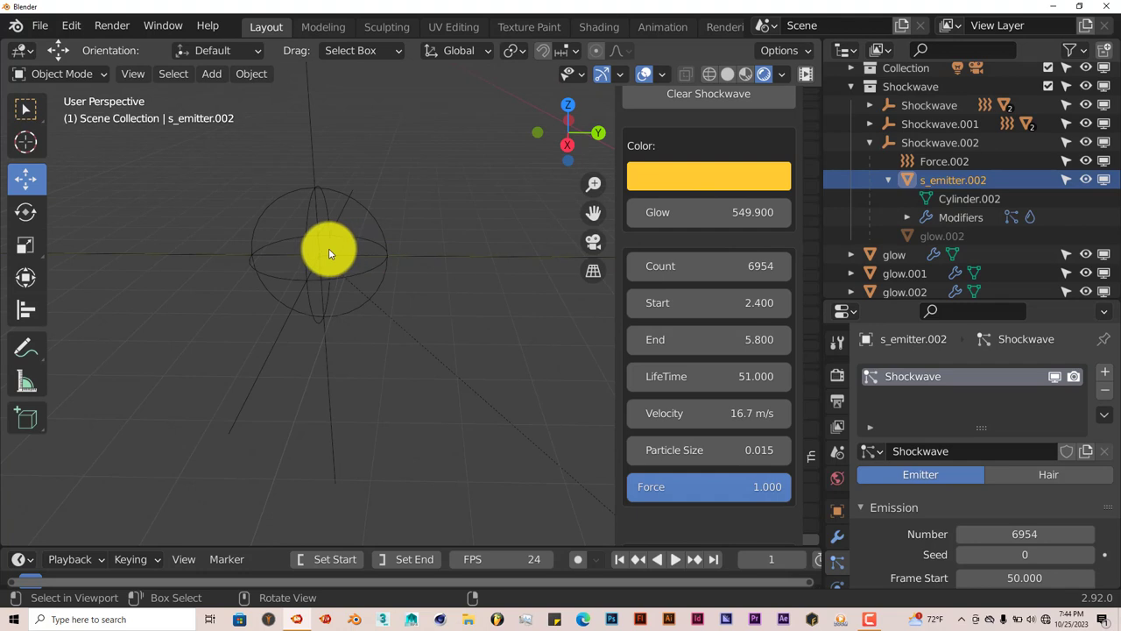
click(328, 248)
click(870, 143)
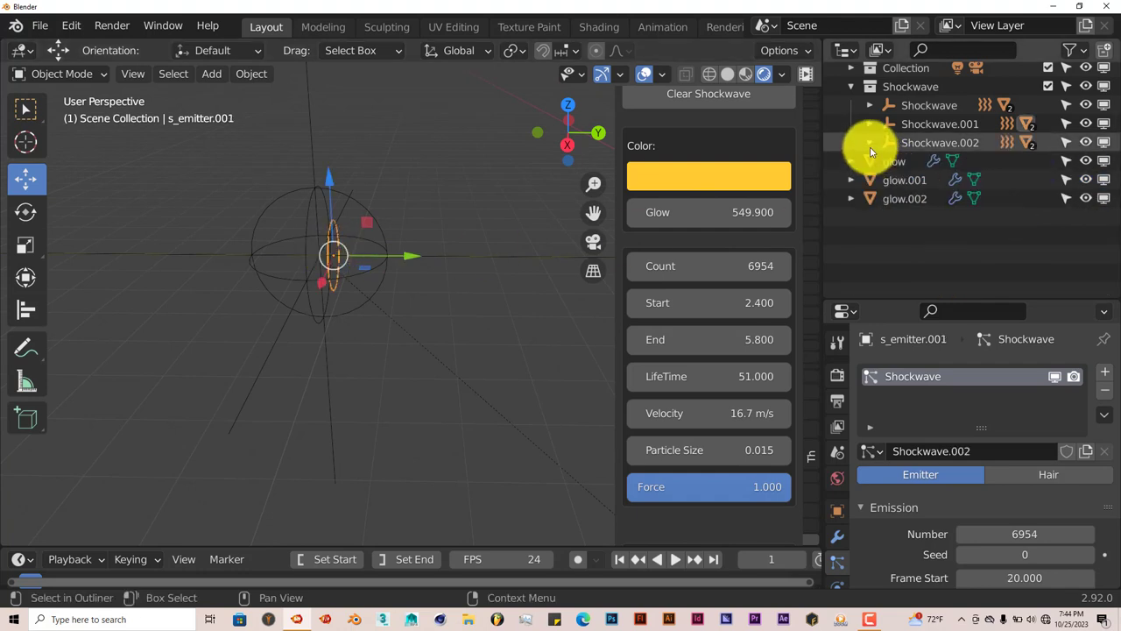
scroll(870, 146, up, 1)
click(870, 129)
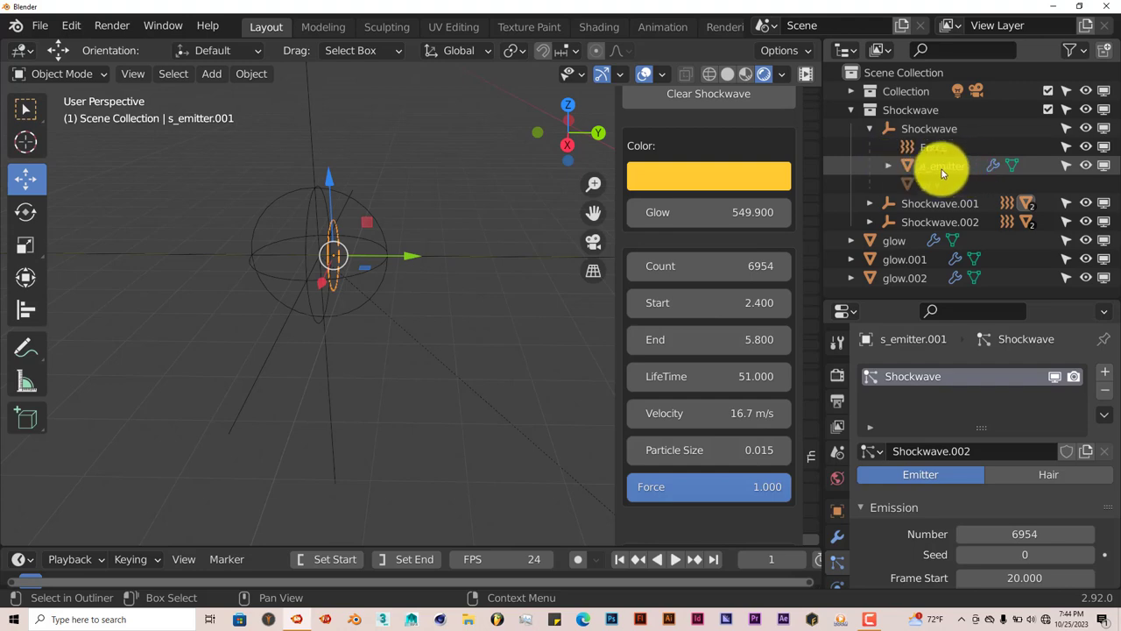
scroll(551, 250, down, 3)
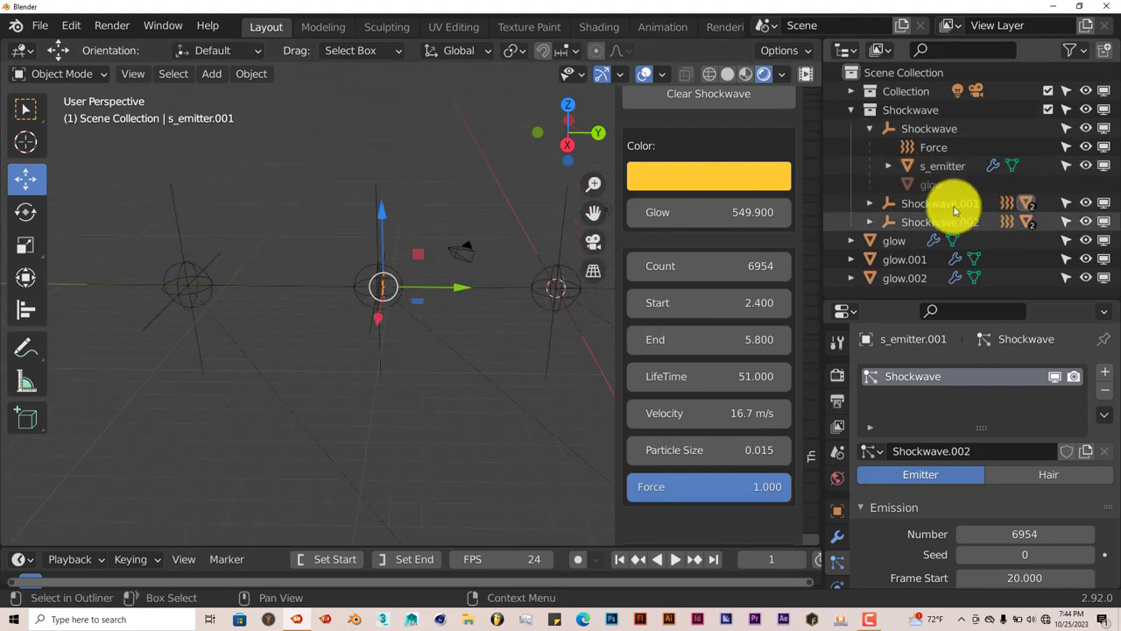
click(870, 129)
click(852, 111)
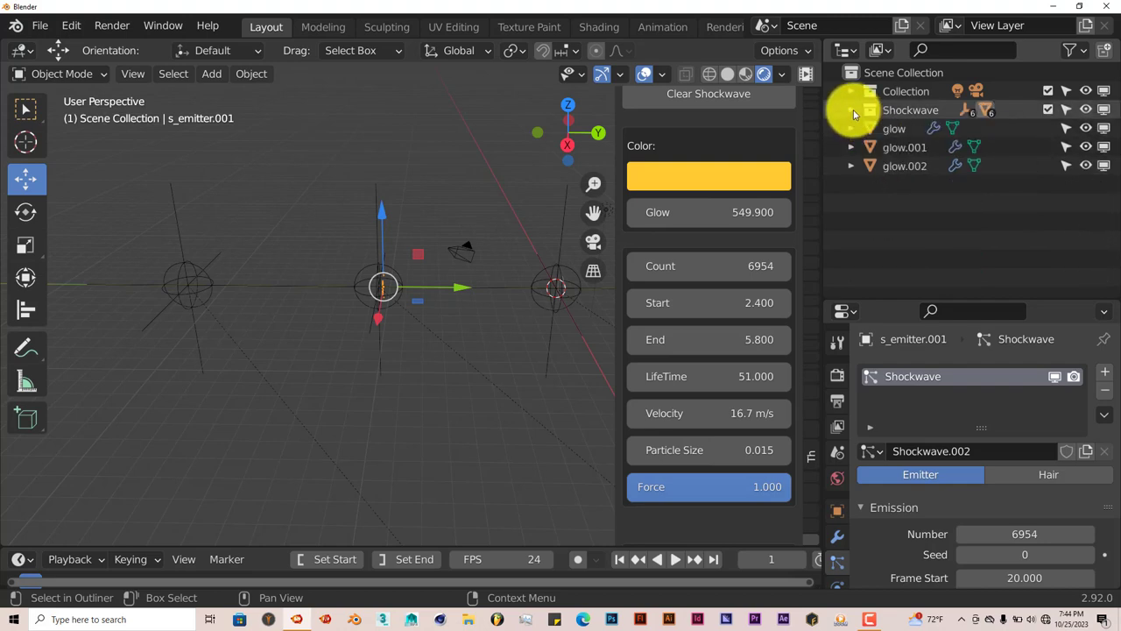
Set the world background color back to black
middle_drag(483, 268, 540, 279)
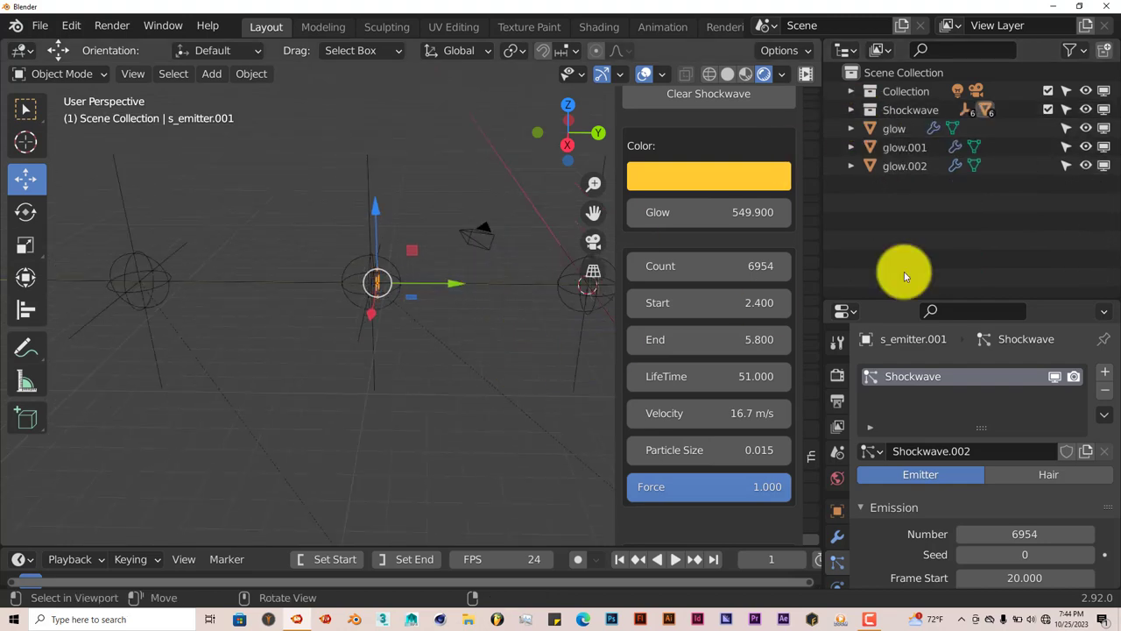
scroll(383, 380, up, 4)
scroll(385, 386, down, 2)
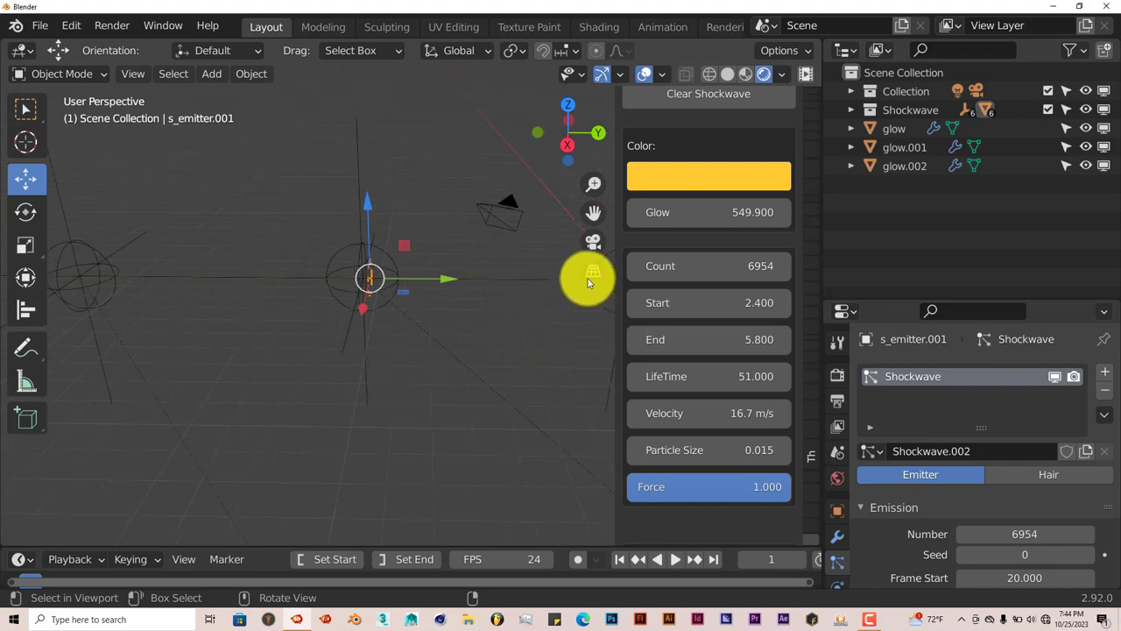
click(838, 477)
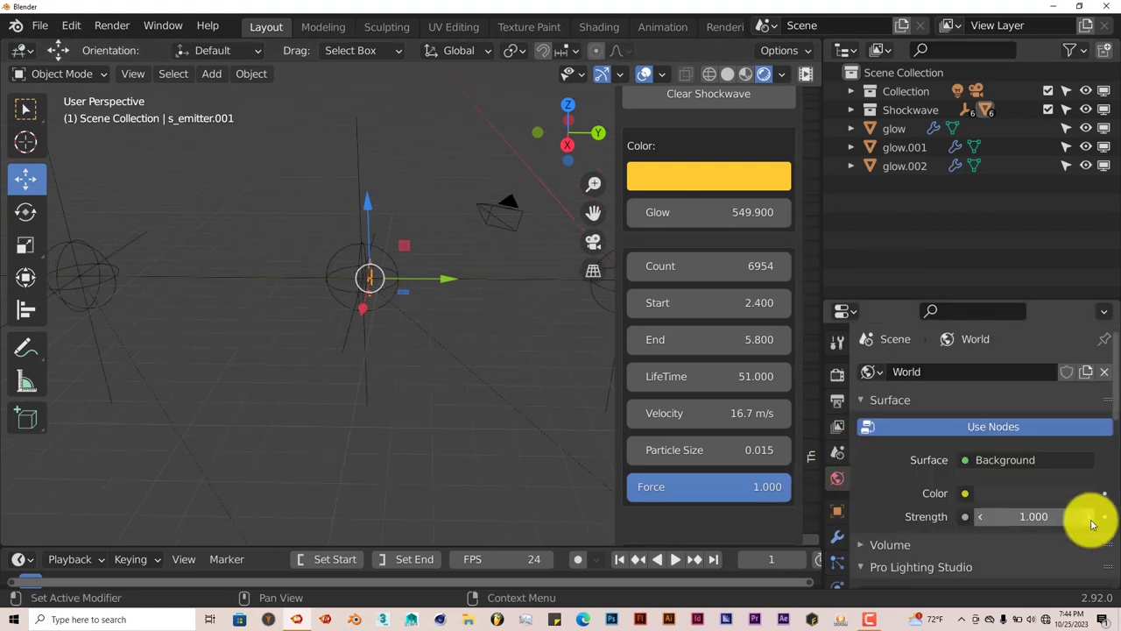
click(1032, 496)
drag(1083, 336, 1076, 413)
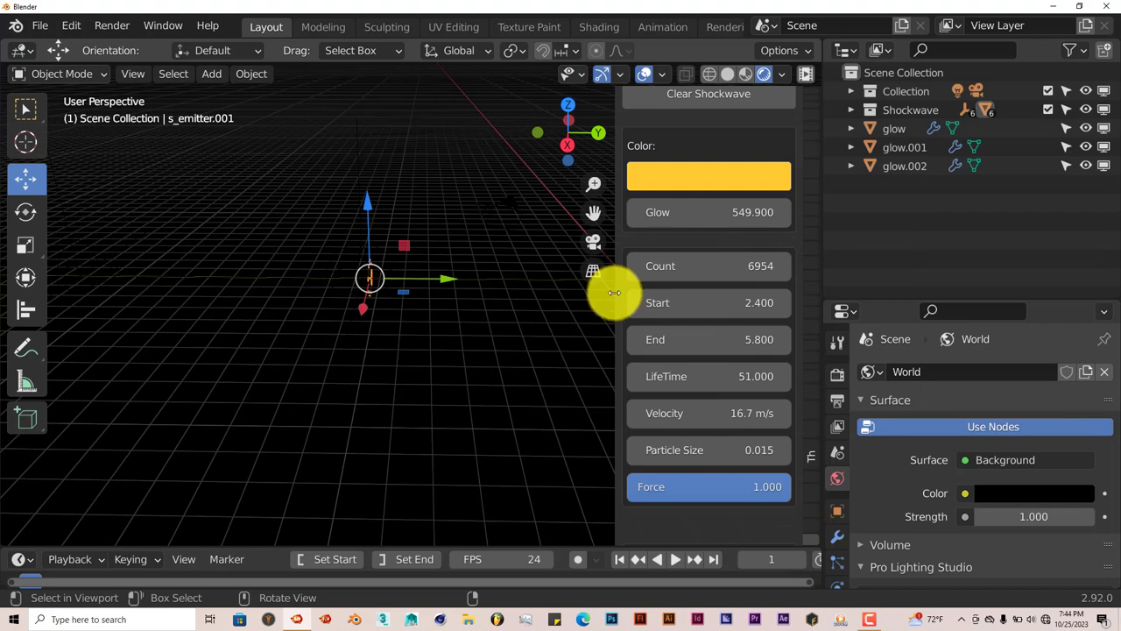
Collapse the viewport sidebar and turn off the viewport overlays and gizmos for an unobstructed view of all three shockwaves
drag(614, 292, 859, 295)
click(645, 74)
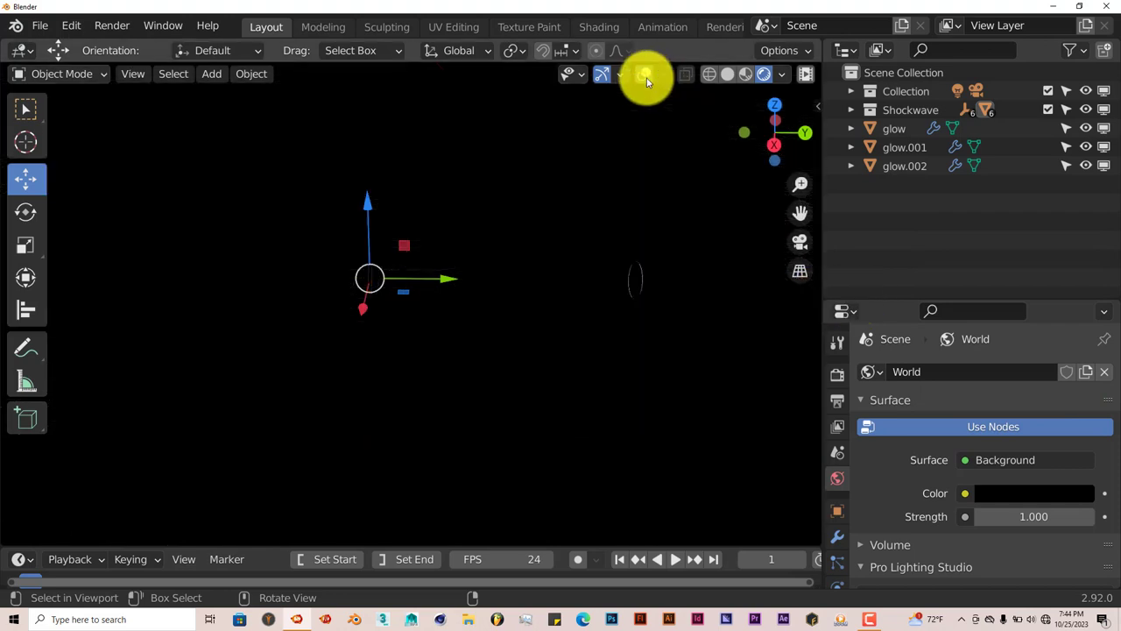
click(602, 77)
scroll(601, 342, down, 2)
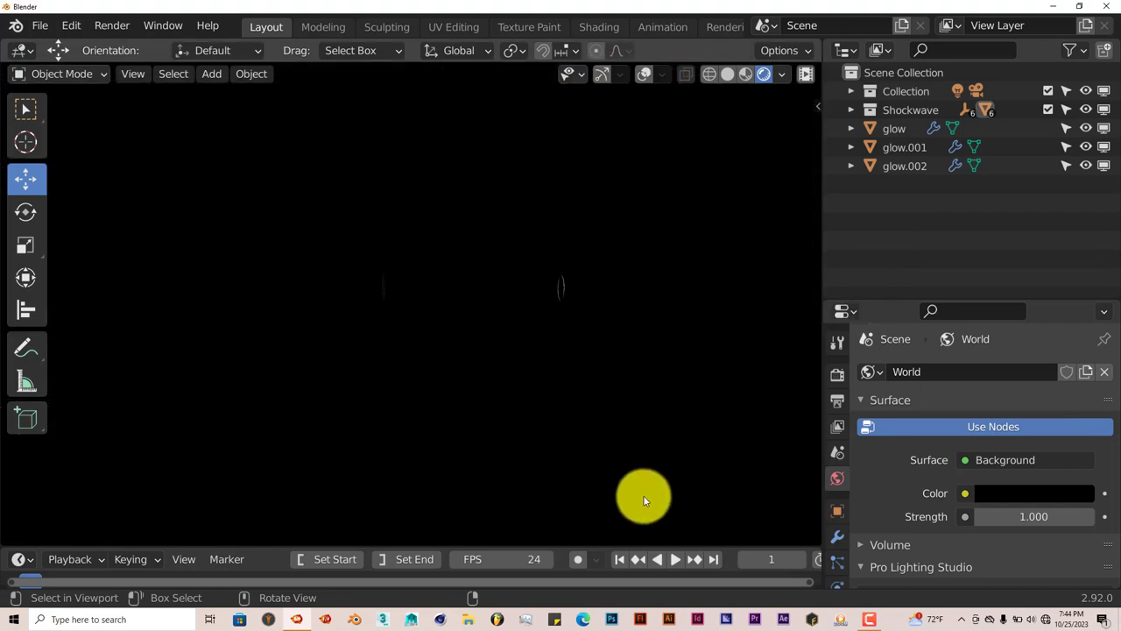
Play the animation twice to check the staggered emission of the three shockwaves, and return the timeline to frame 1
click(674, 559)
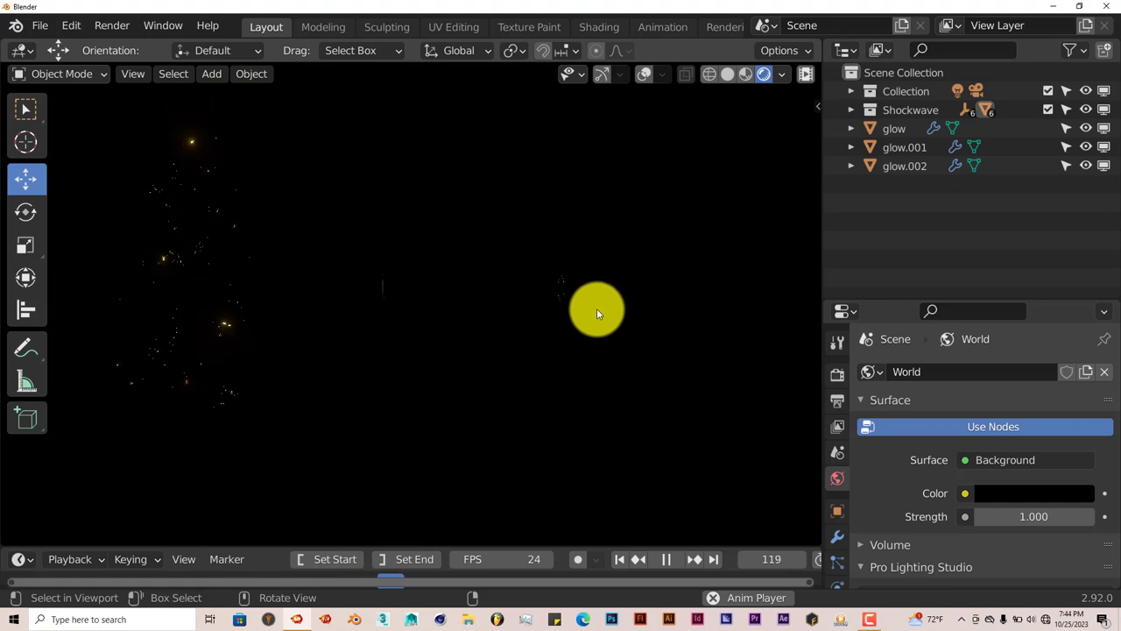
click(668, 559)
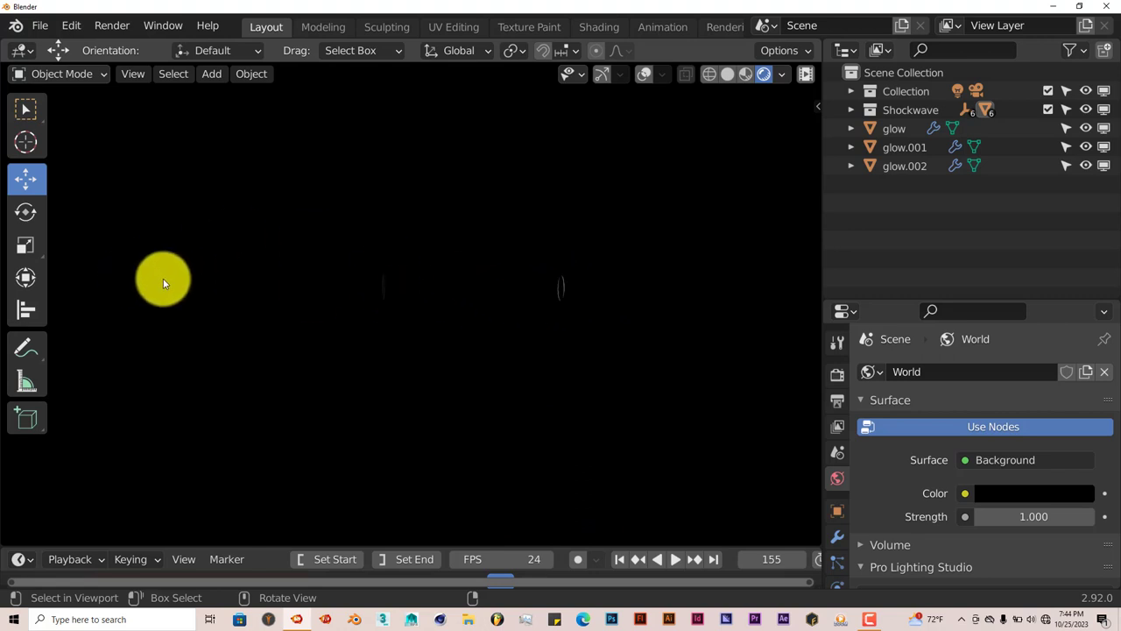
click(636, 558)
click(676, 559)
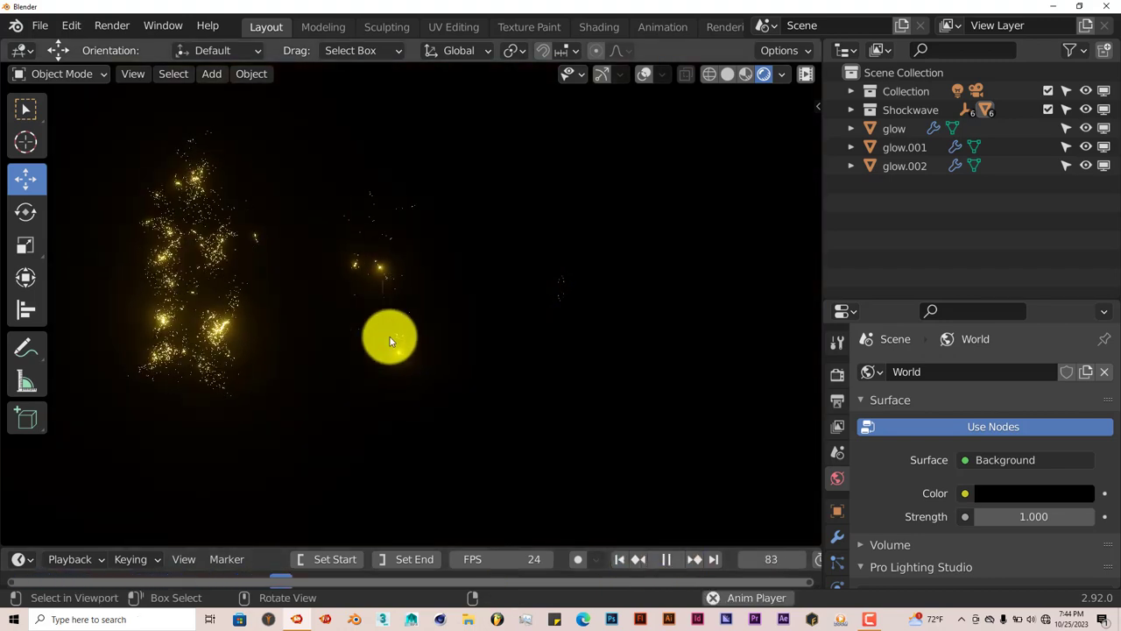
click(664, 559)
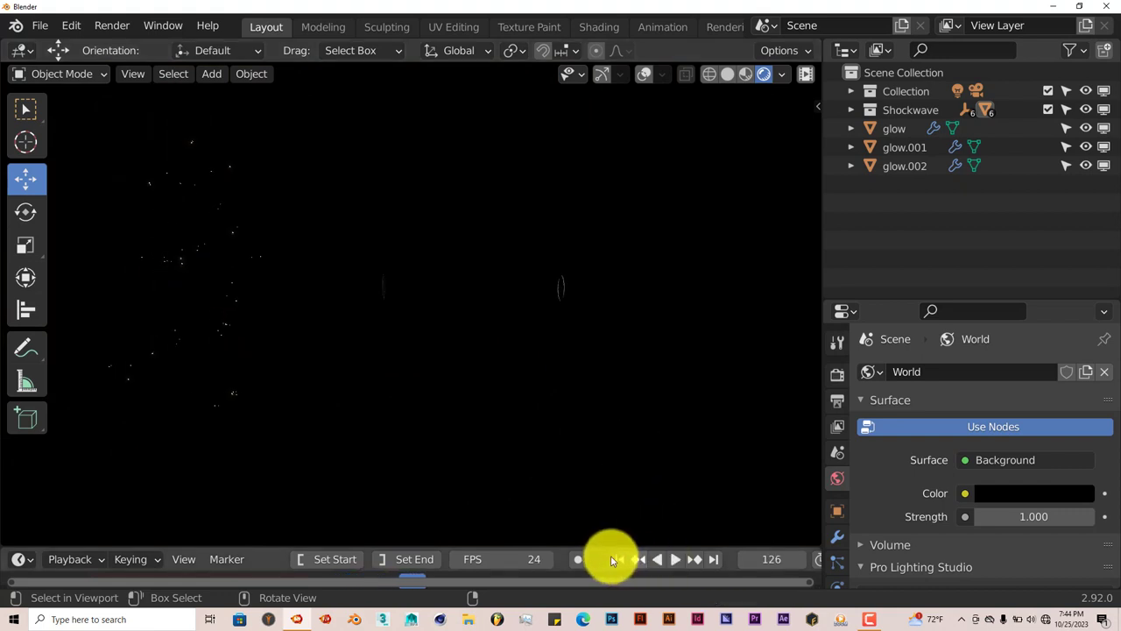
click(618, 559)
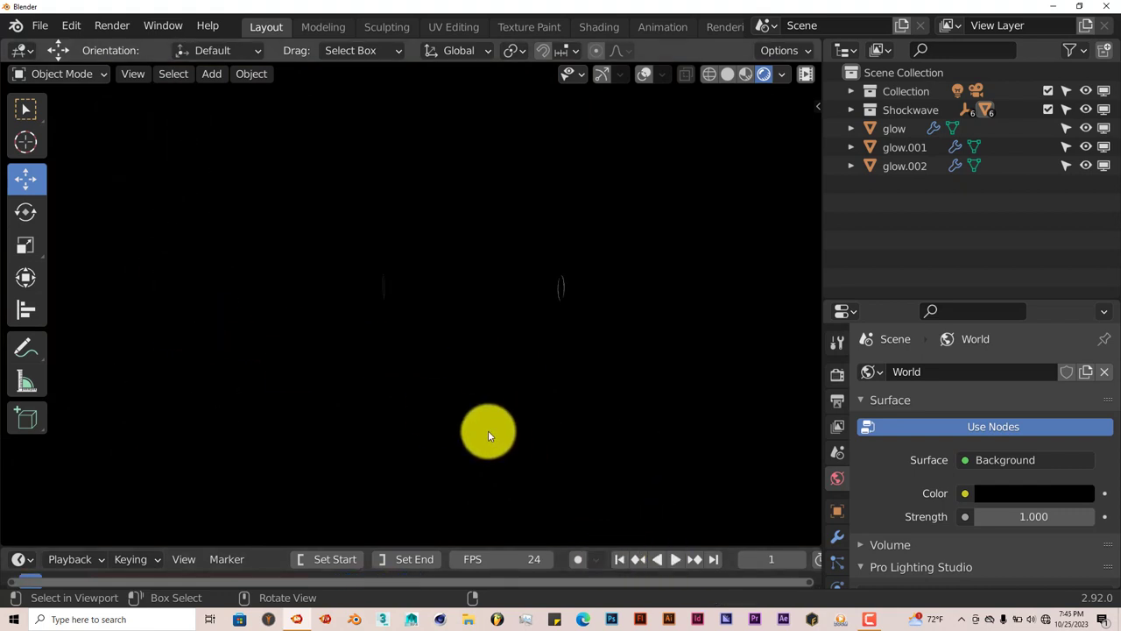